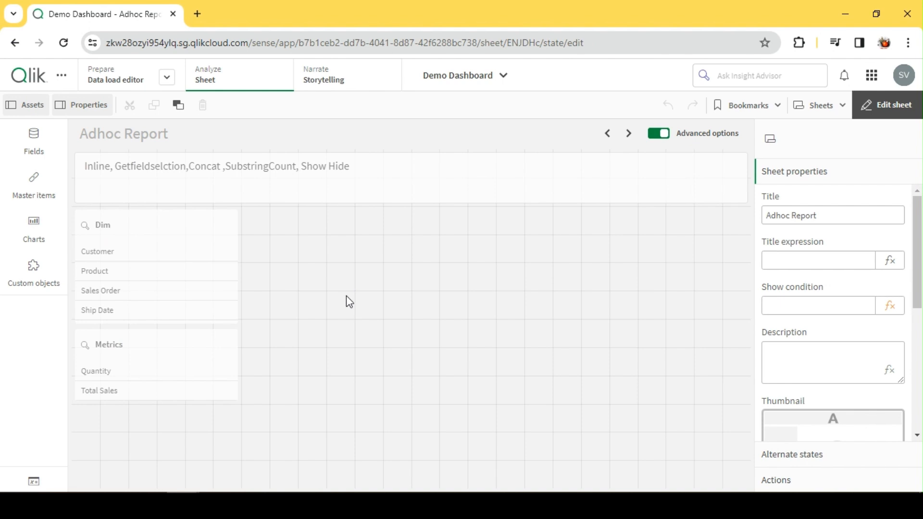
Place a Table chart beside the Dim and Metrics filters and enlarge it to 18 x 7 grid cells.
click(27, 236)
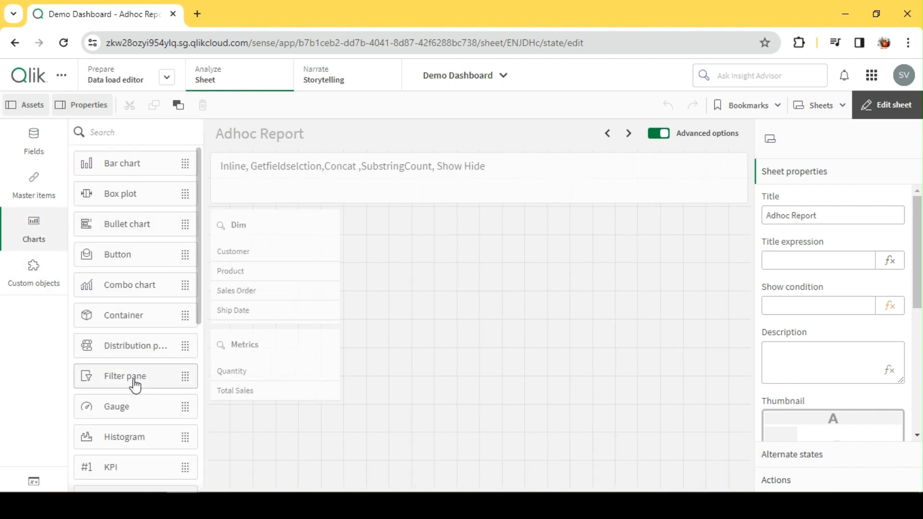
scroll(126, 390, down, 5)
drag(129, 384, 434, 277)
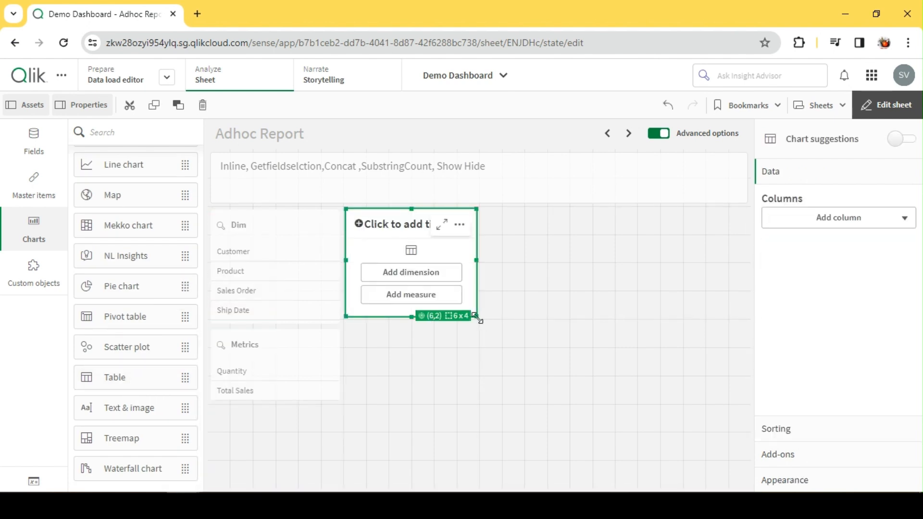
drag(478, 318, 754, 400)
Add the Customer and Product fields to the table as dimension columns.
click(834, 217)
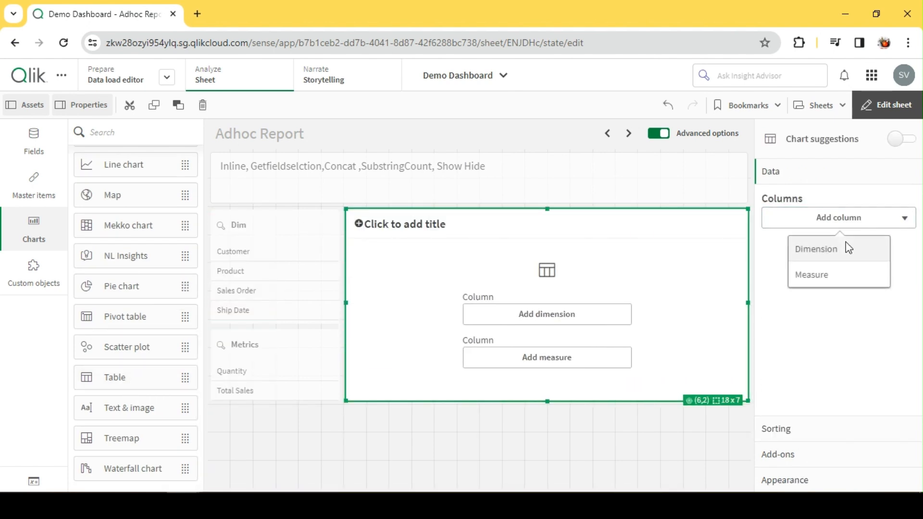
click(844, 245)
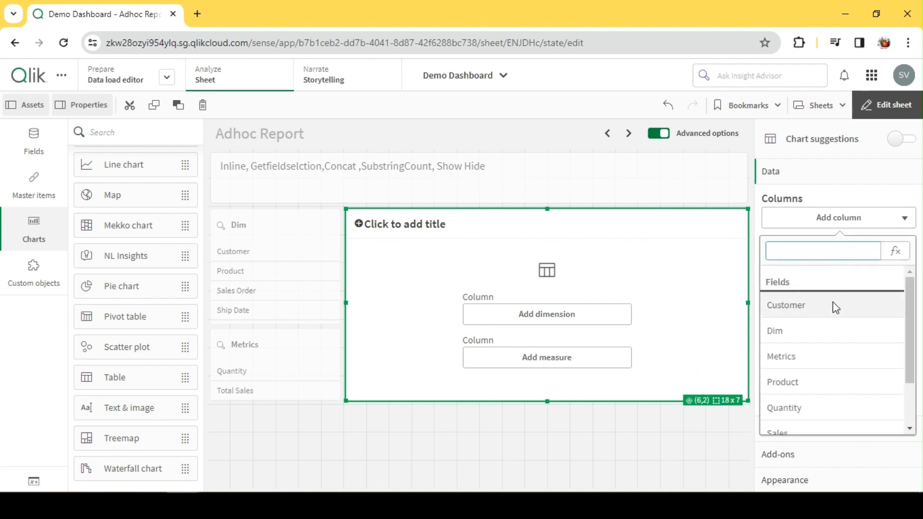
click(834, 305)
click(824, 250)
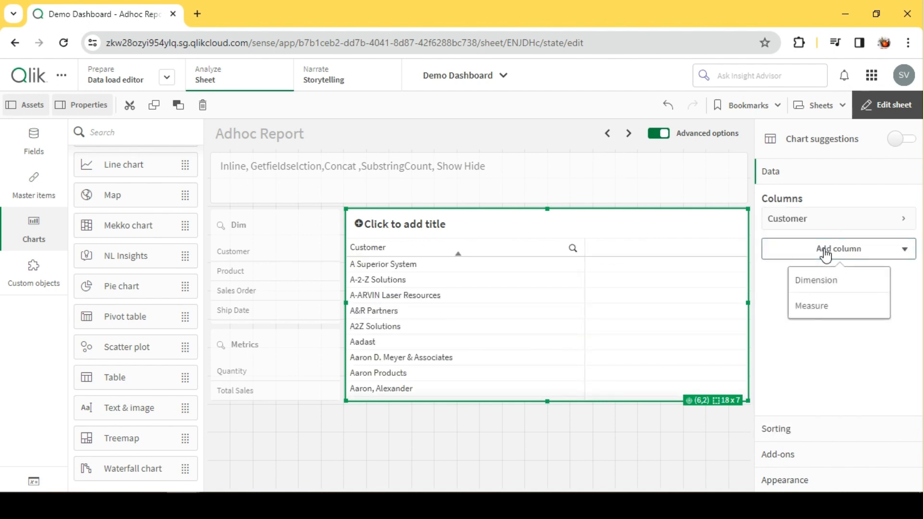
click(828, 284)
click(804, 412)
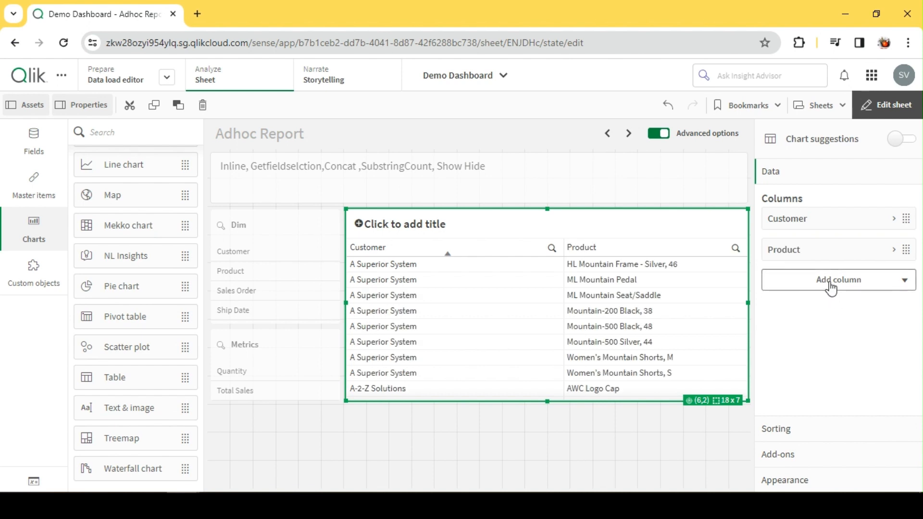
Add Sales Order ID and ShipDate to the table as dimension columns.
click(830, 287)
click(835, 312)
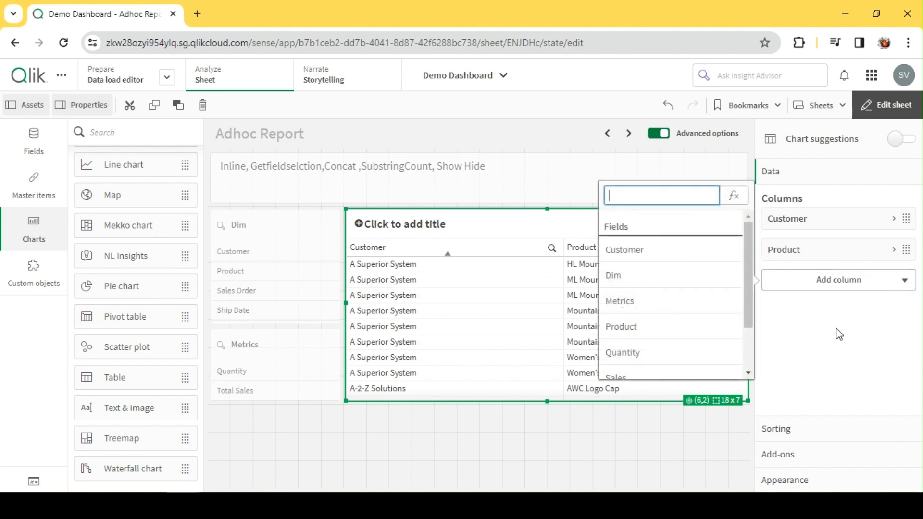
scroll(644, 327, down, 2)
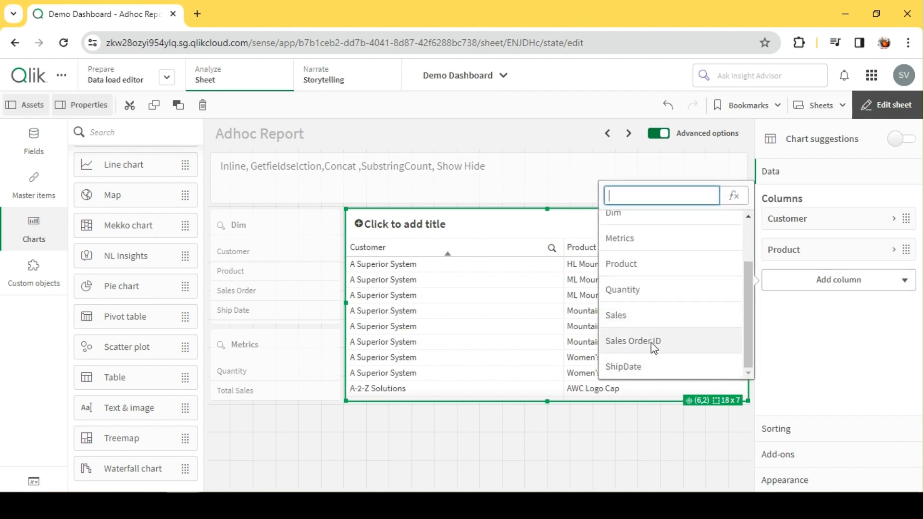
click(651, 342)
click(834, 317)
click(823, 337)
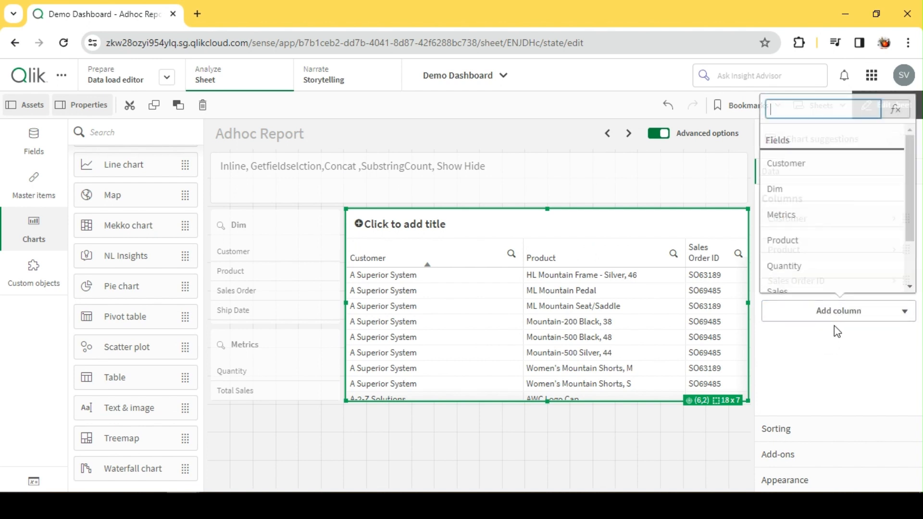
scroll(825, 253, down, 2)
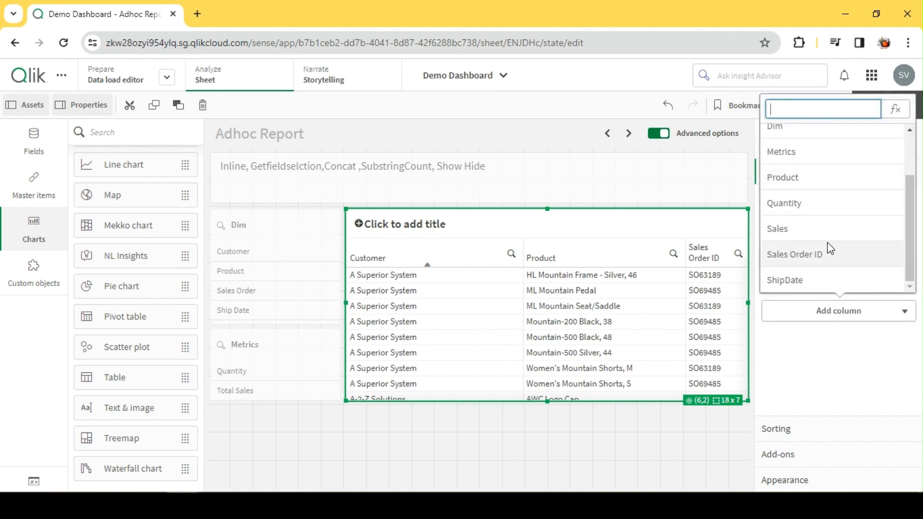
click(818, 282)
Add a measure column to the table using the Sum(Sales) aggregation.
click(836, 346)
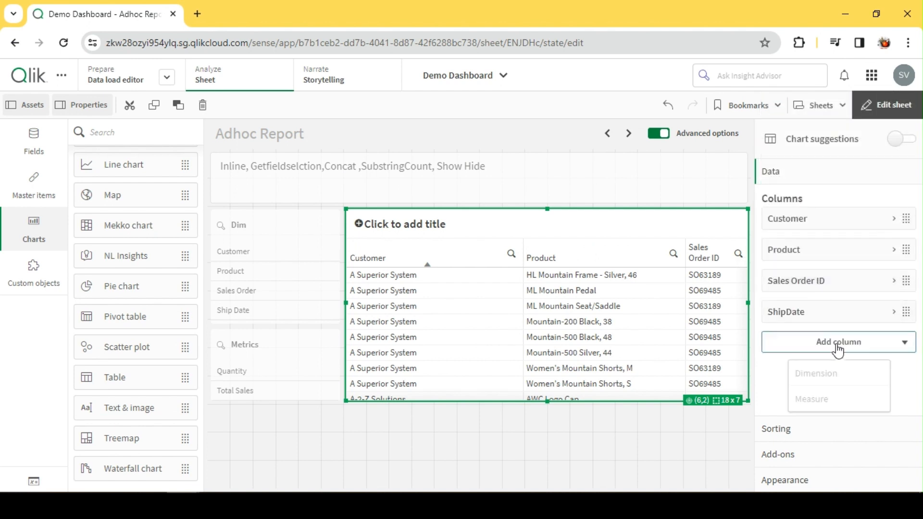
click(845, 398)
scroll(828, 293, down, 3)
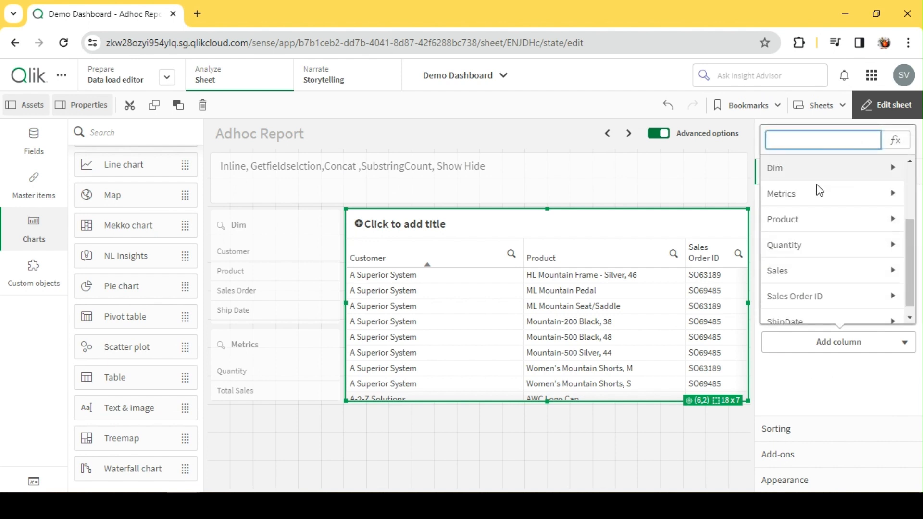
click(816, 261)
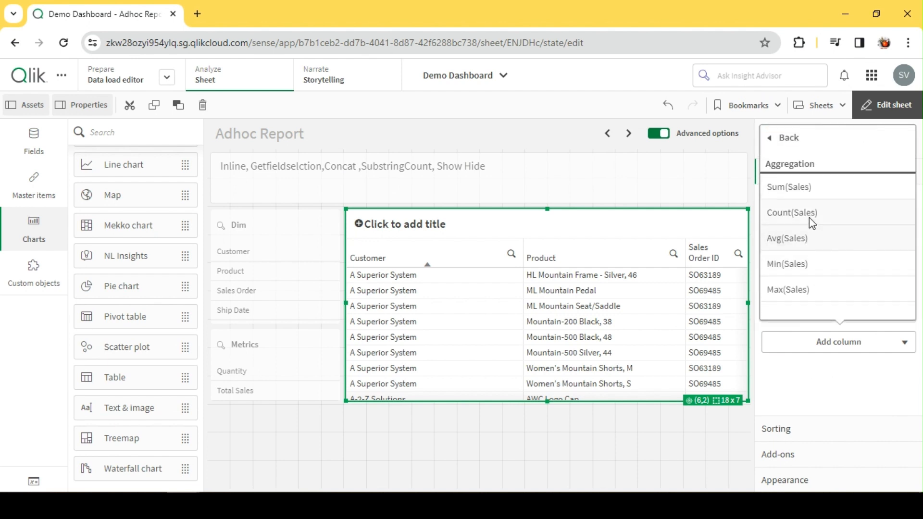
click(809, 192)
Add a second measure column to the table using the Sum(Quantity) aggregation.
click(843, 372)
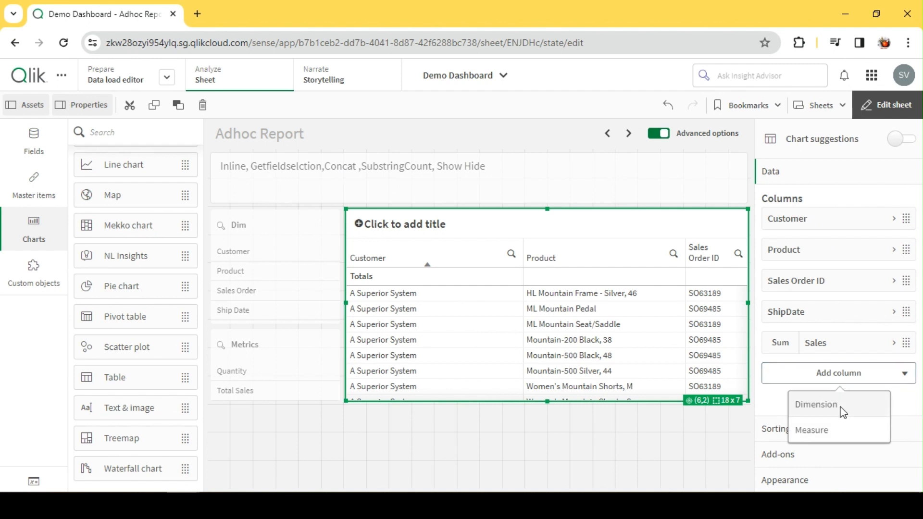
click(833, 432)
scroll(834, 337, down, 3)
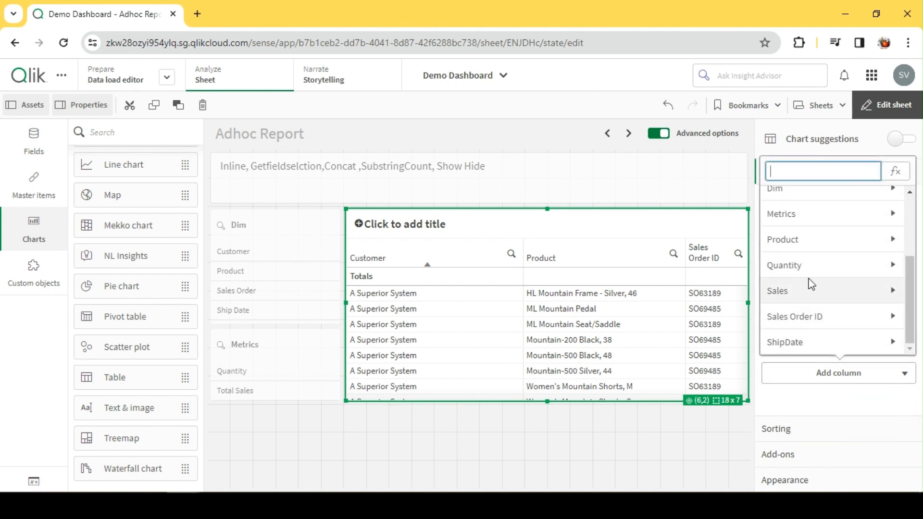
click(812, 267)
click(803, 218)
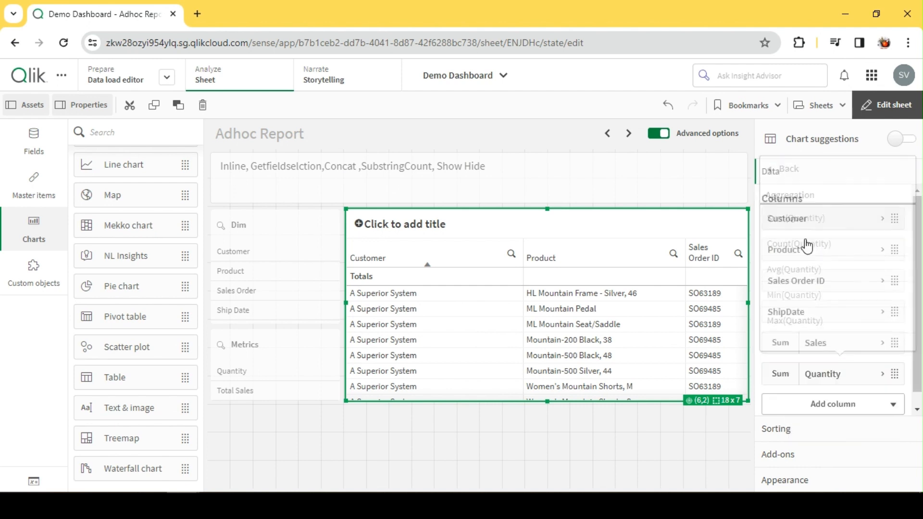
Label the Sum(Sales) measure column "Total Sales" and collapse its settings.
click(819, 344)
click(814, 333)
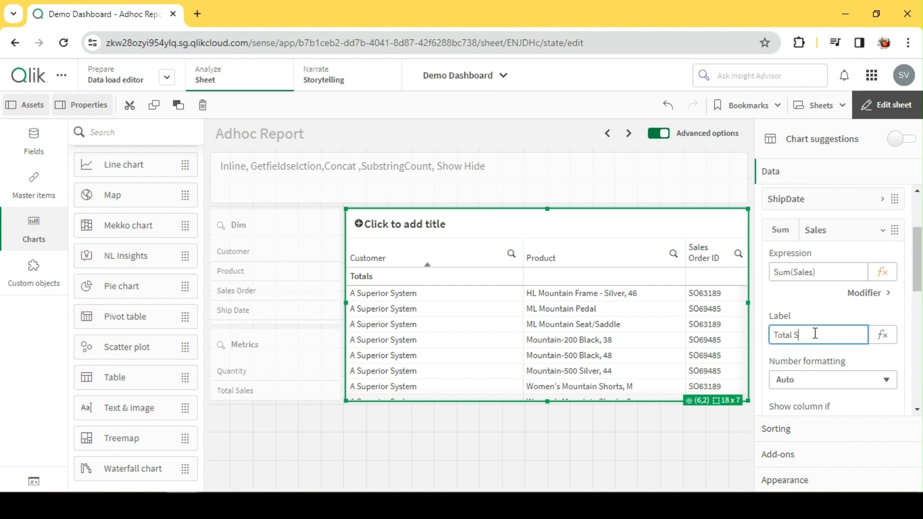
text(Total Sales)
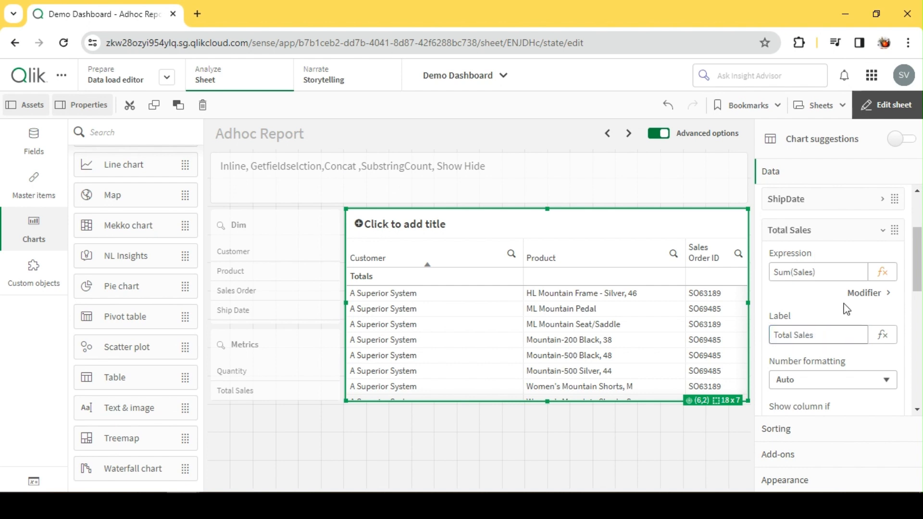
click(837, 237)
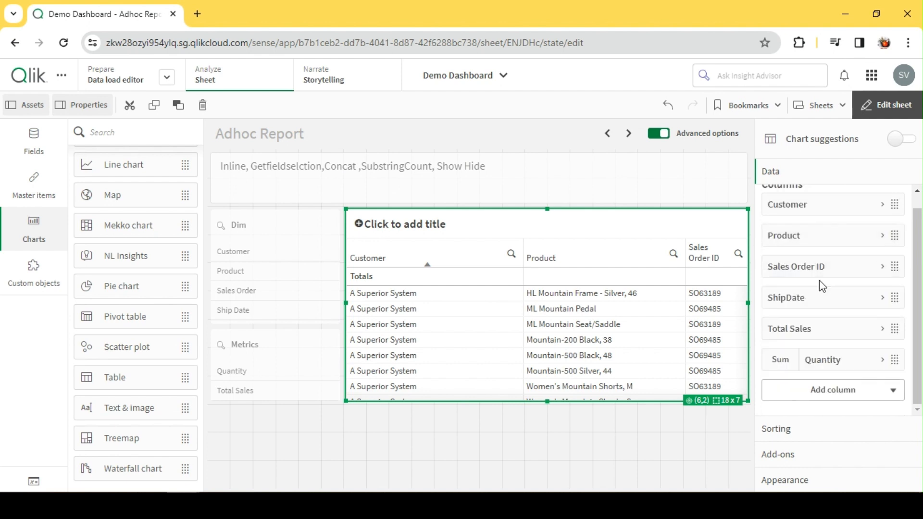
Label the Sum(Quantity) measure column "Total Quantity" and finish editing the sheet.
click(815, 359)
click(800, 209)
scroll(802, 225, up, 2)
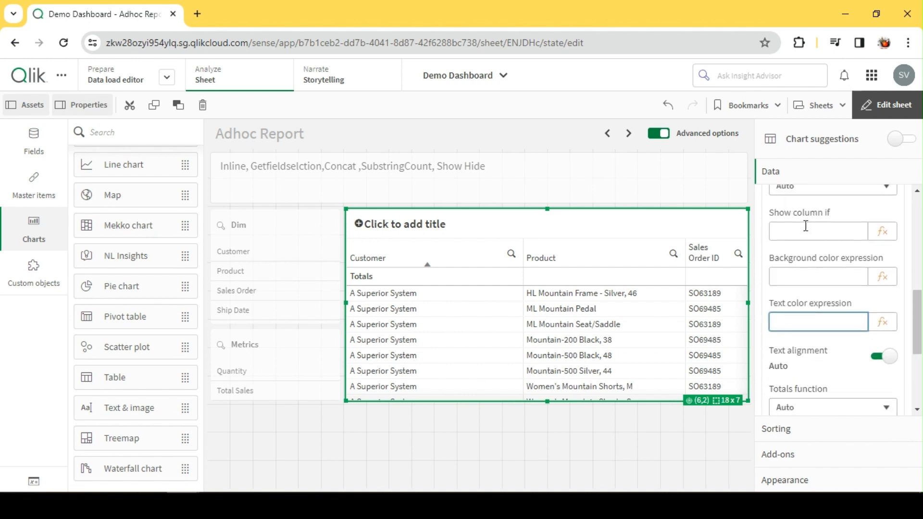
scroll(801, 230, up, 2)
click(805, 255)
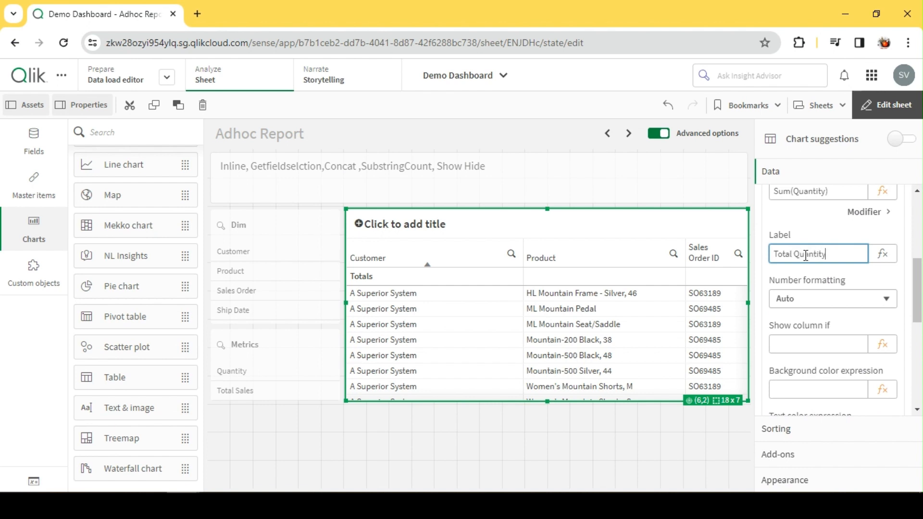
scroll(807, 255, up, 5)
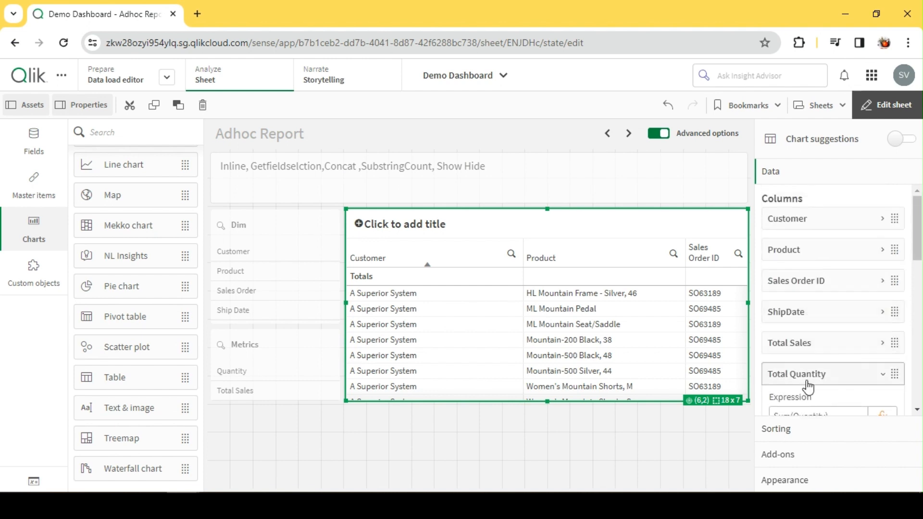
click(808, 381)
click(887, 105)
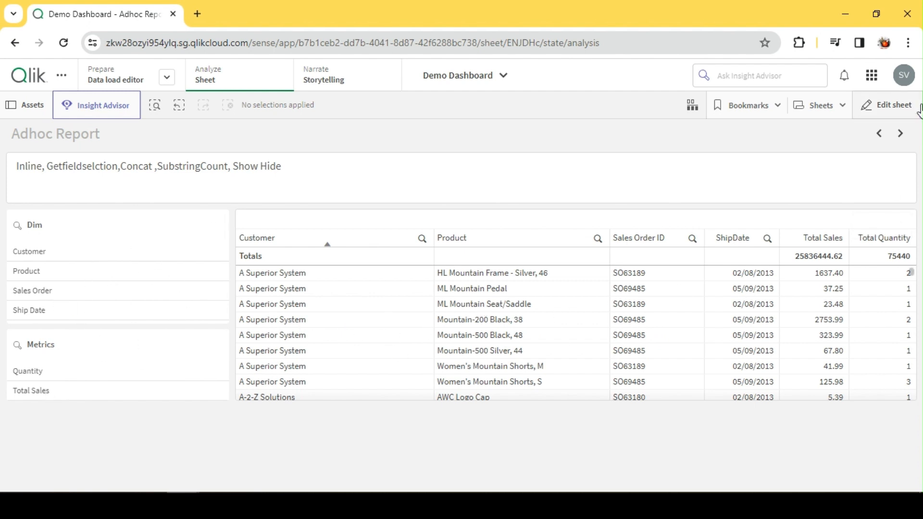
Reopen the sheet for editing and enter GetFieldSelections(Dim,20) as the expression for the Customer column's show condition.
click(889, 105)
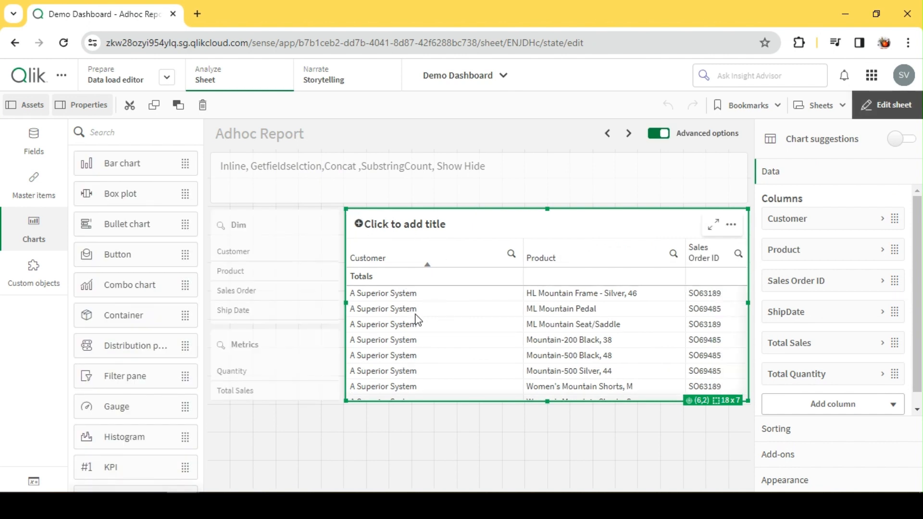
click(804, 219)
scroll(843, 245, down, 8)
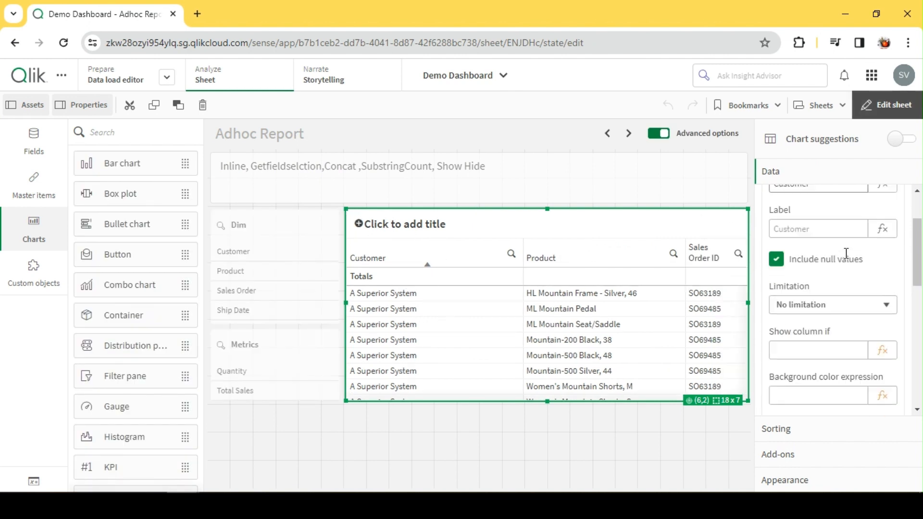
scroll(847, 272, up, 7)
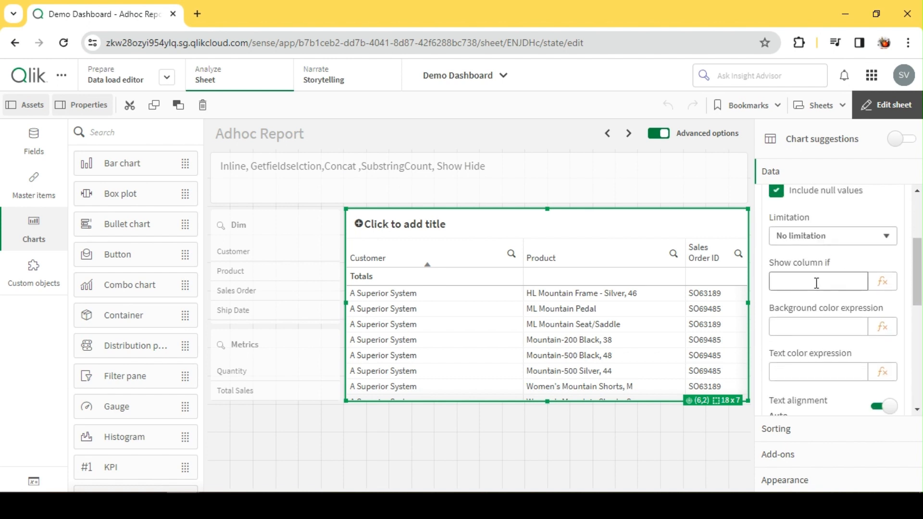
click(882, 281)
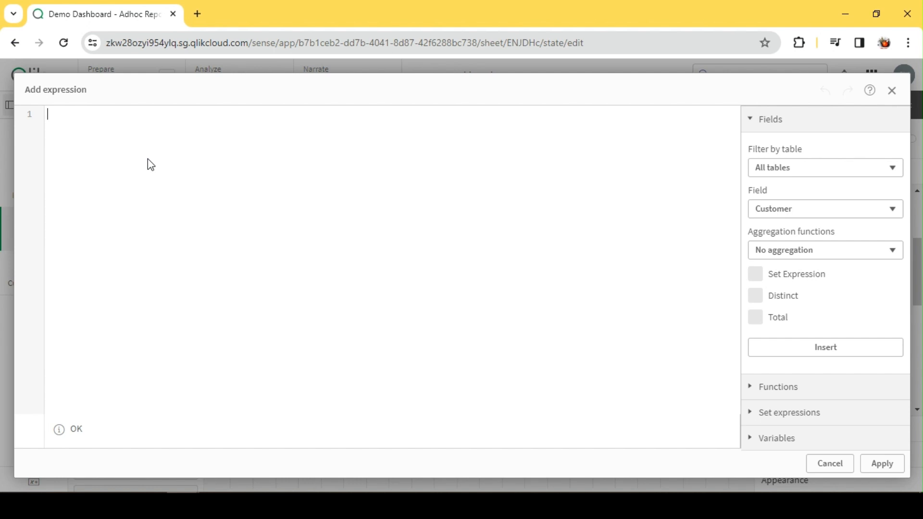
text(getfiel)
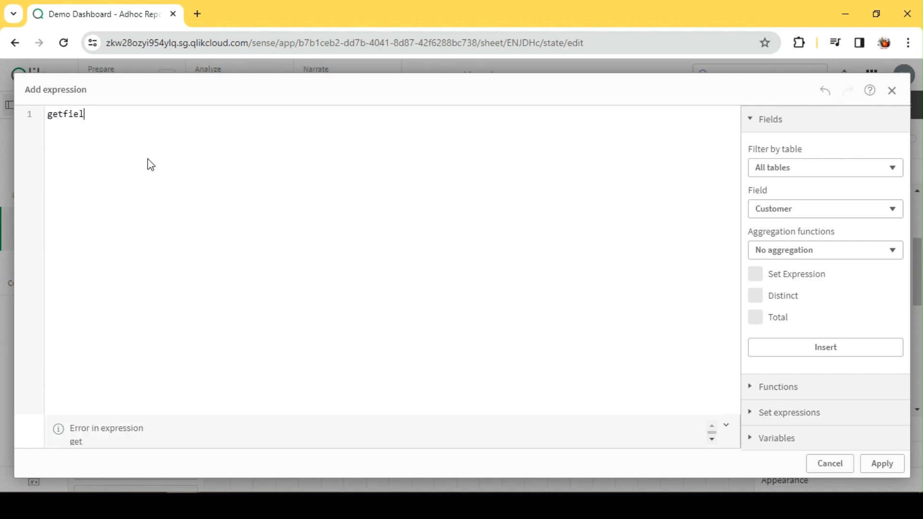
key(Return)
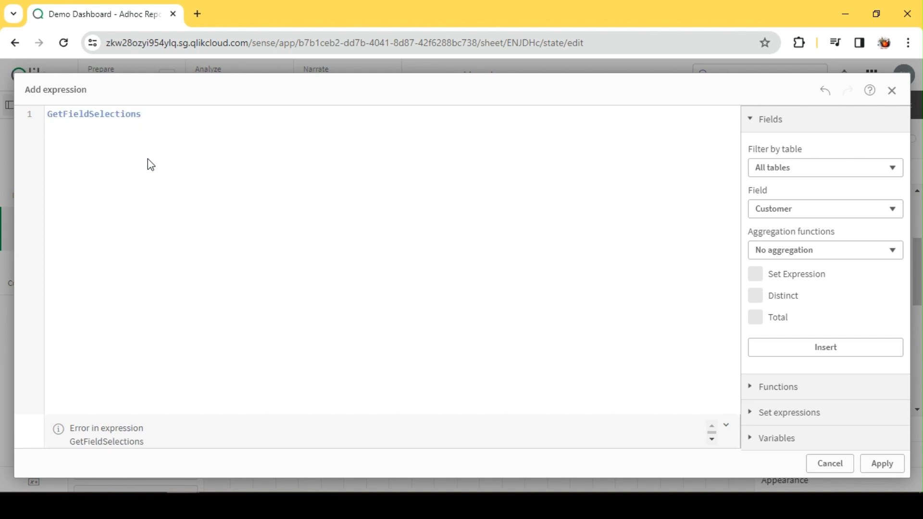
text((dim)
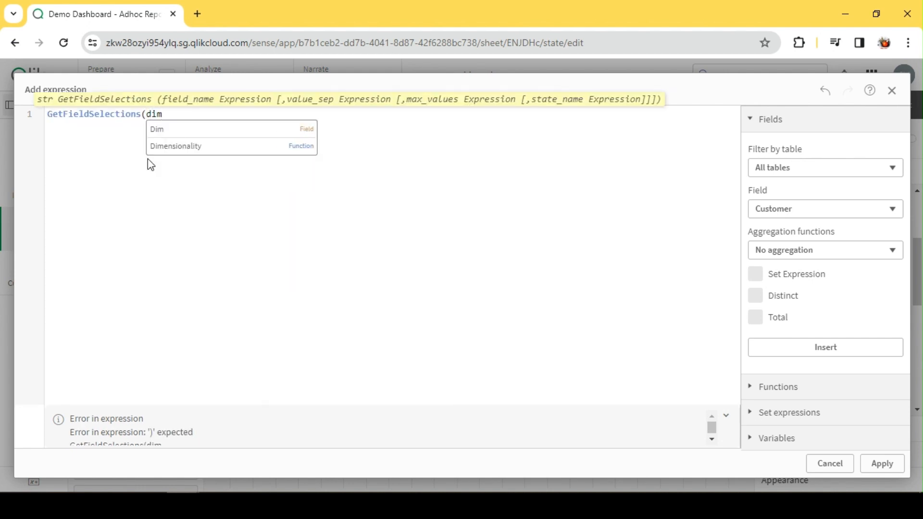
key(Return)
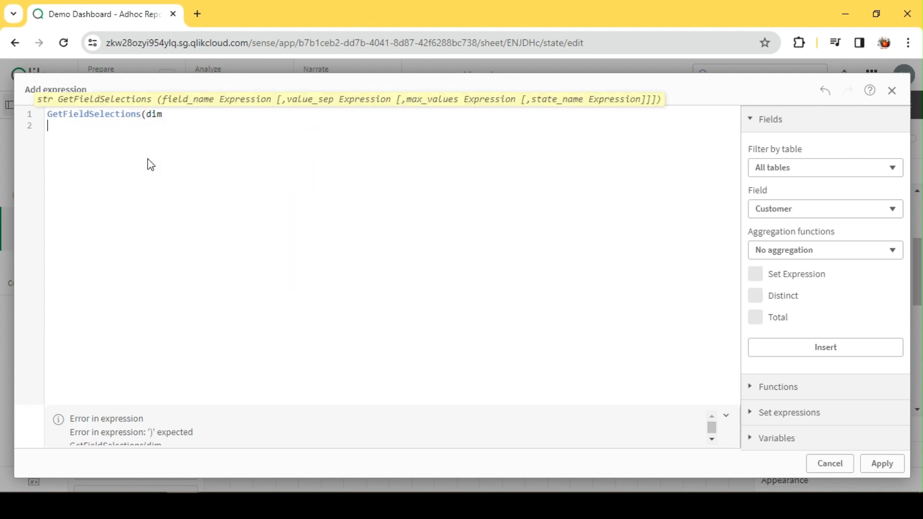
key(BackSpace)
key(BackSpace)
key(BackSpace)
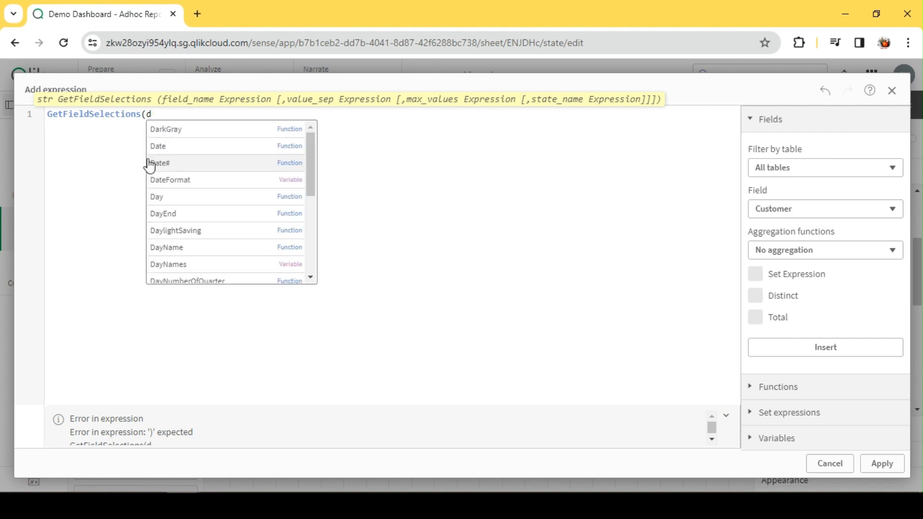
key(BackSpace)
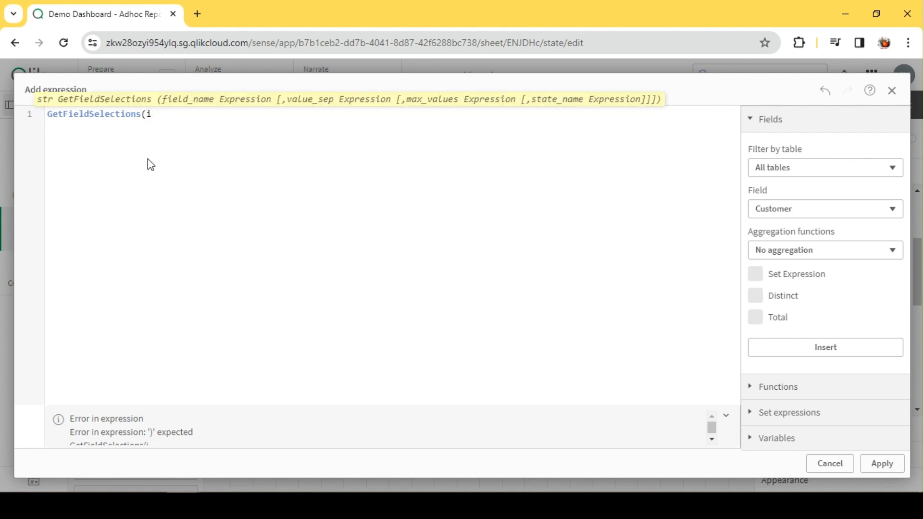
text(Dim,20))
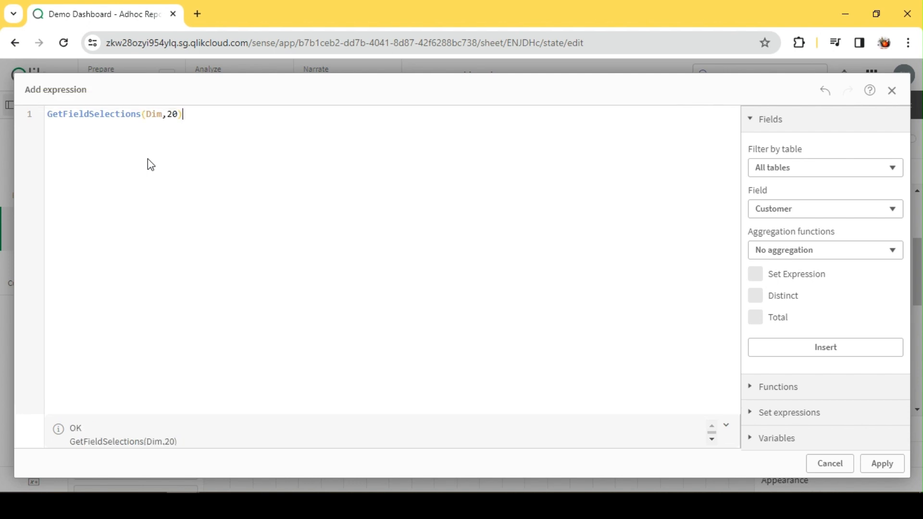
Wrap GetFieldSelections(Dim,20) in a Concat function that uses ',' as the delimiter.
click(49, 114)
text(C)
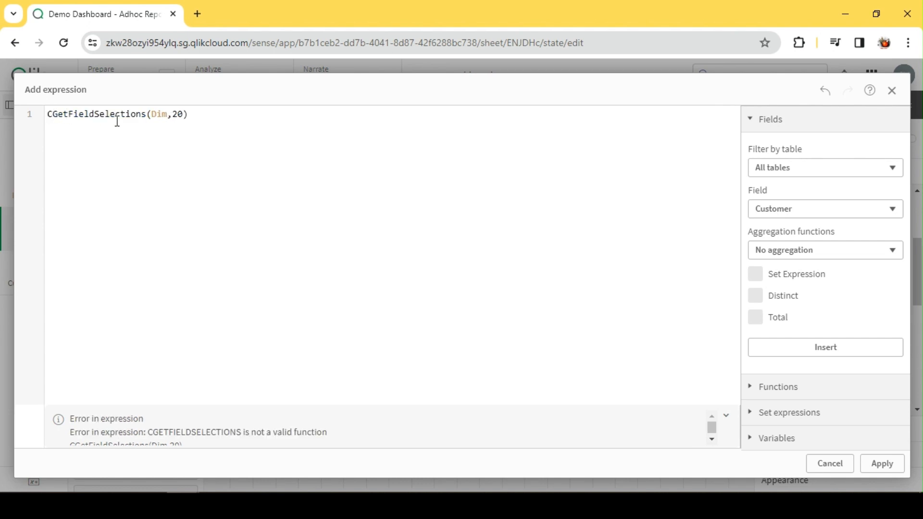
text(oncat()
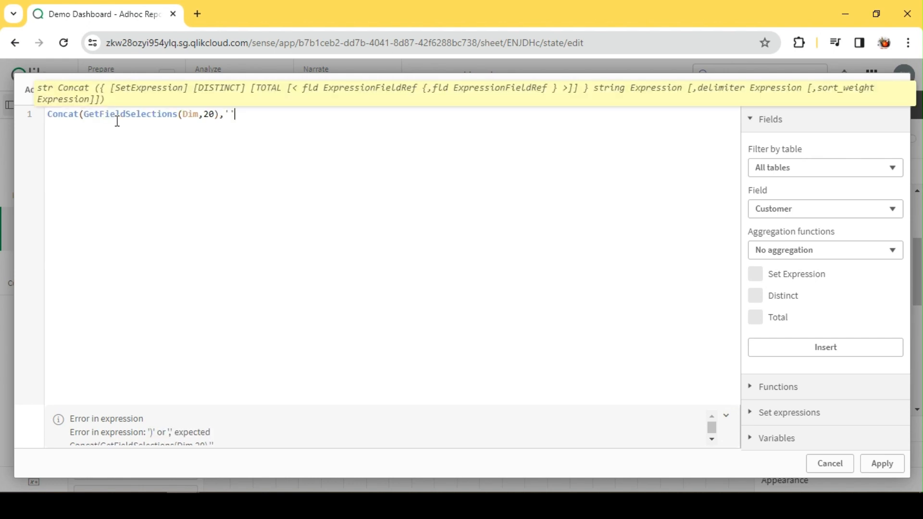
text())
key(Left)
key(Left)
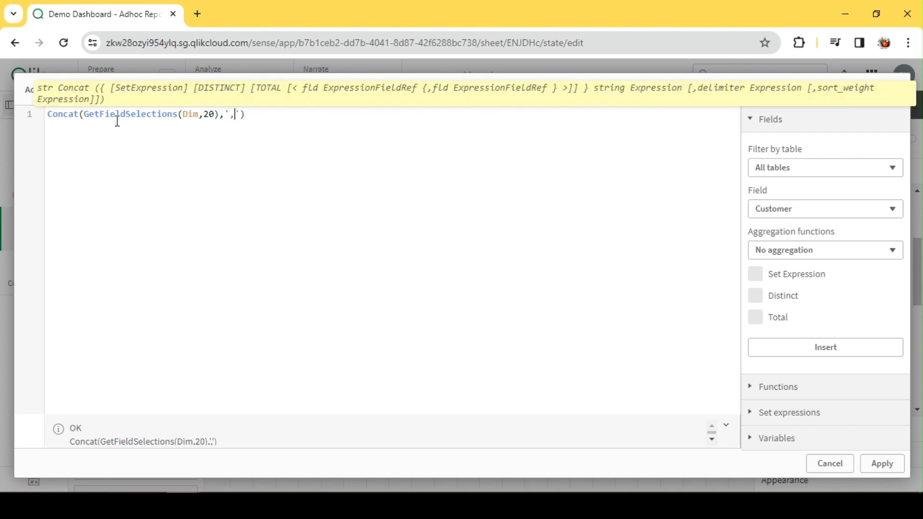
Wrap the Concat expression in a SubStringCount function with an empty quoted string as its second argument.
key(Home)
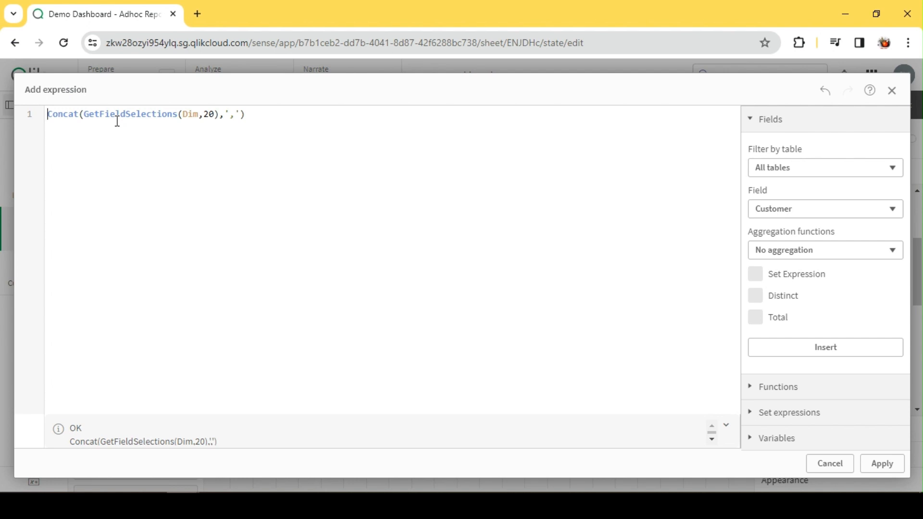
text(Substringc)
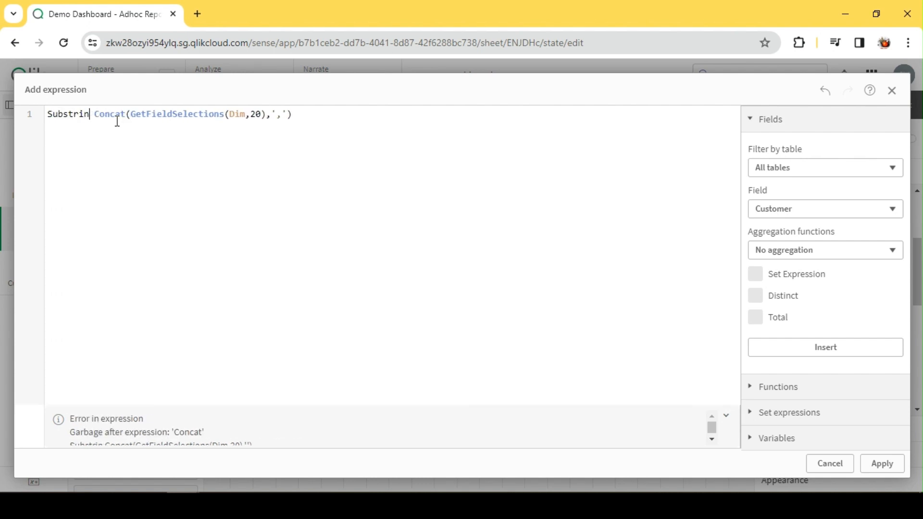
key(Left)
text(gc)
click(116, 121)
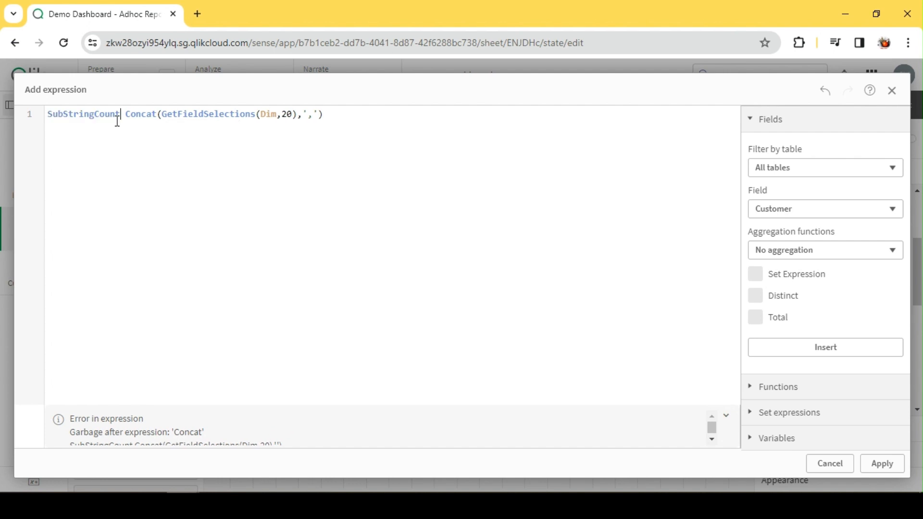
key(Delete)
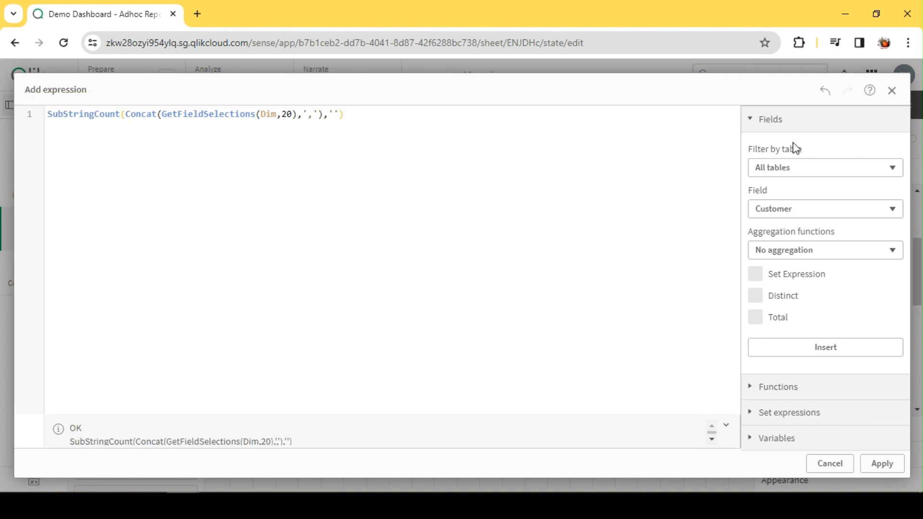
Set the SubStringCount search text to 'Cust' and apply the expression as the Customer column's show condition.
click(333, 114)
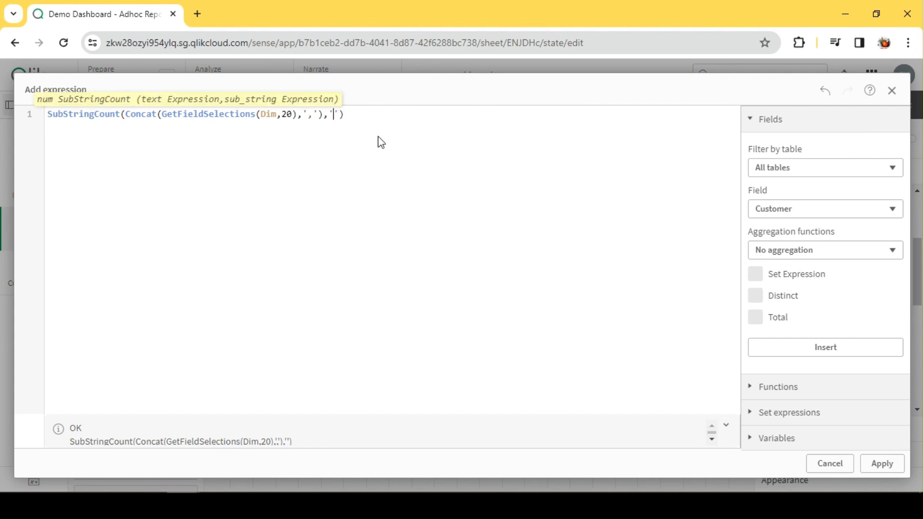
text(Customer)
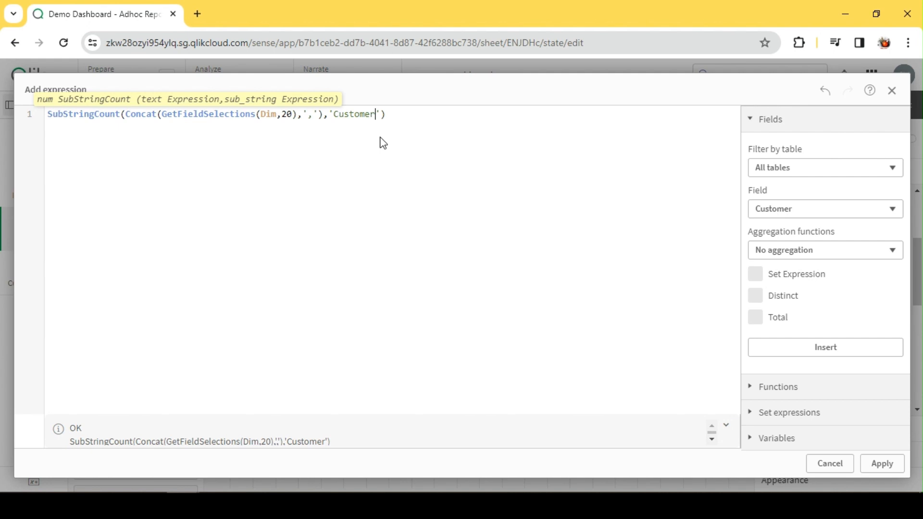
key(BackSpace)
key(BackSpace)
click(880, 463)
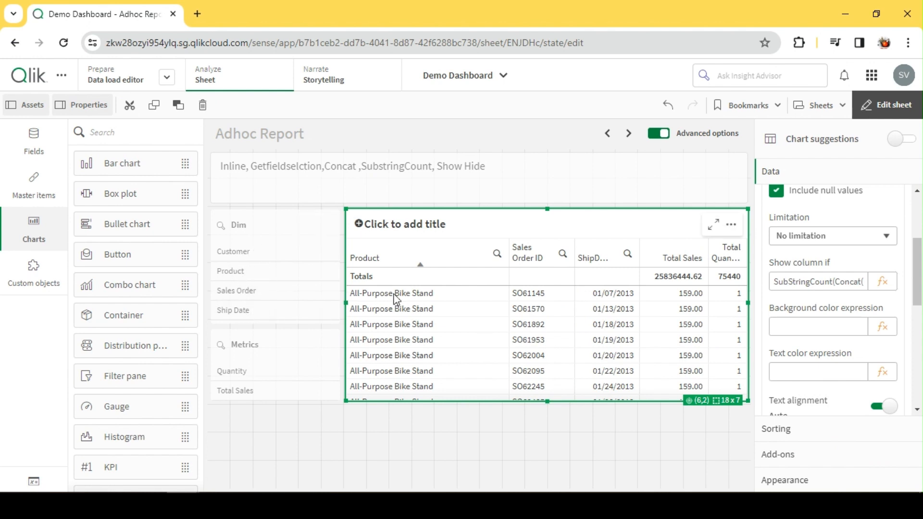
Copy the full show condition expression of the Customer column for reuse in the other columns.
click(883, 282)
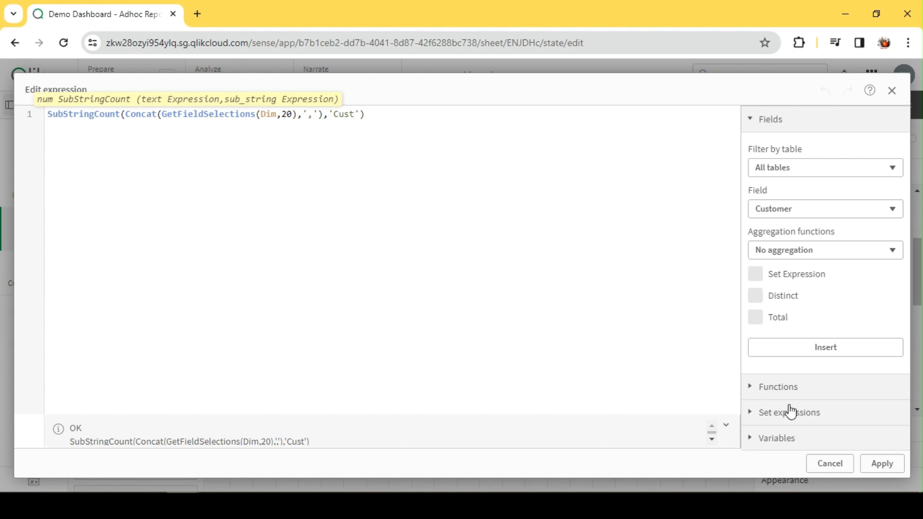
click(881, 463)
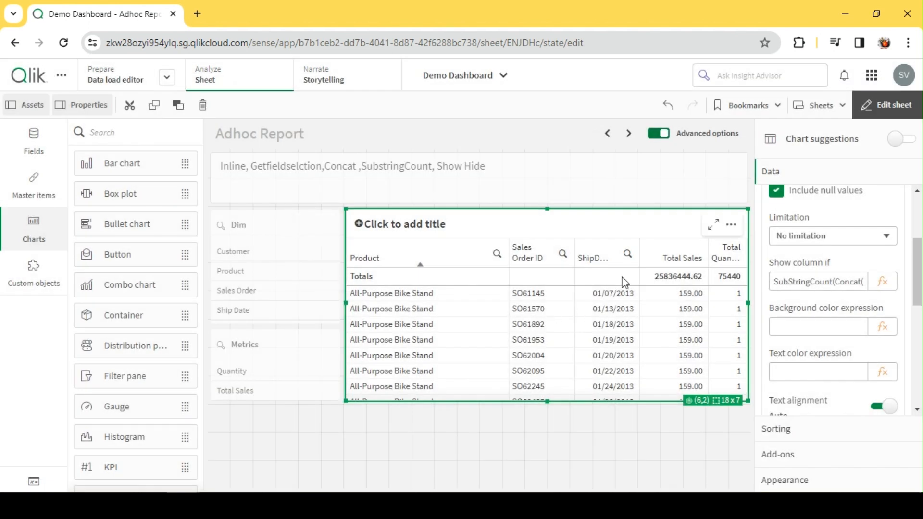
click(882, 281)
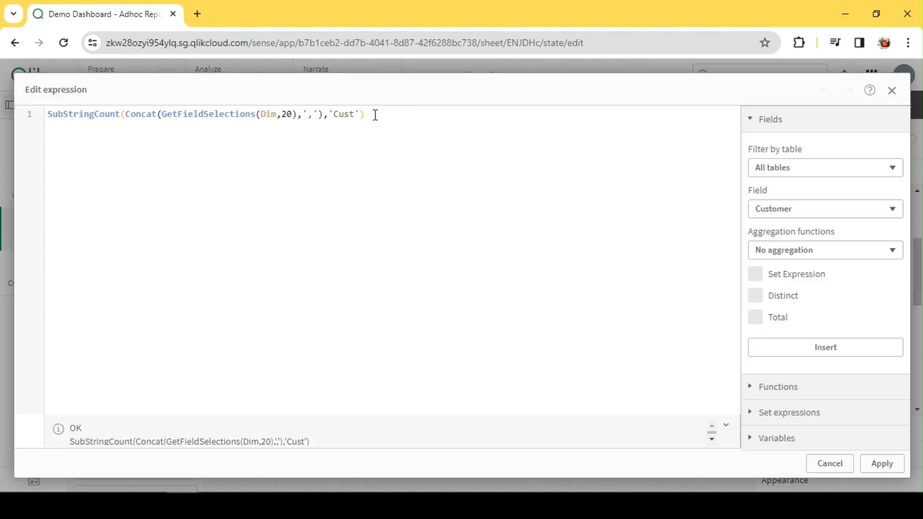
drag(370, 114, 21, 118)
key(ctrl+c)
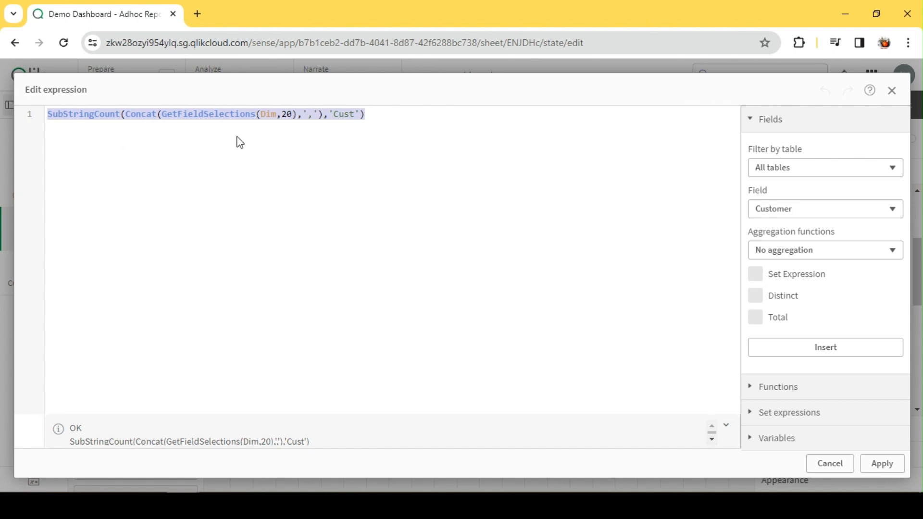
click(881, 464)
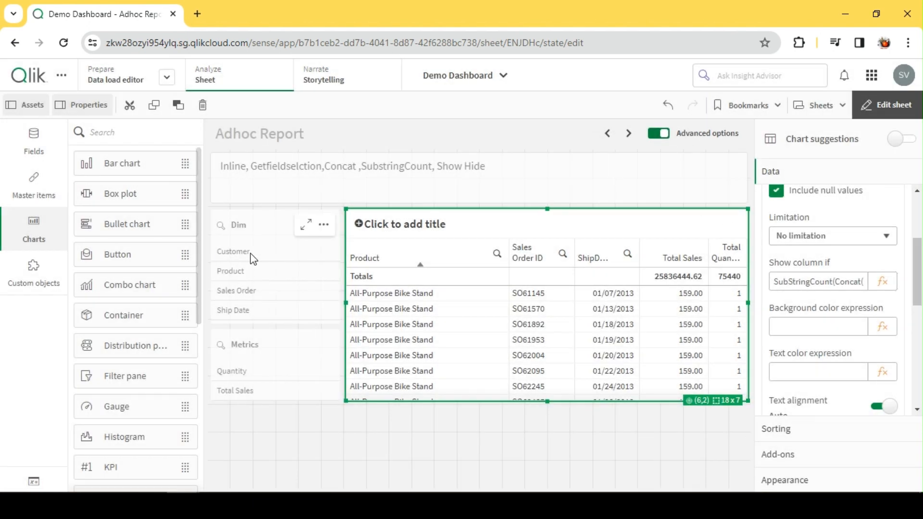
Reuse the copied expression as the Product column's show condition, replacing 'Cust' with search text for Product, and collapse the column's settings.
scroll(857, 270, up, 5)
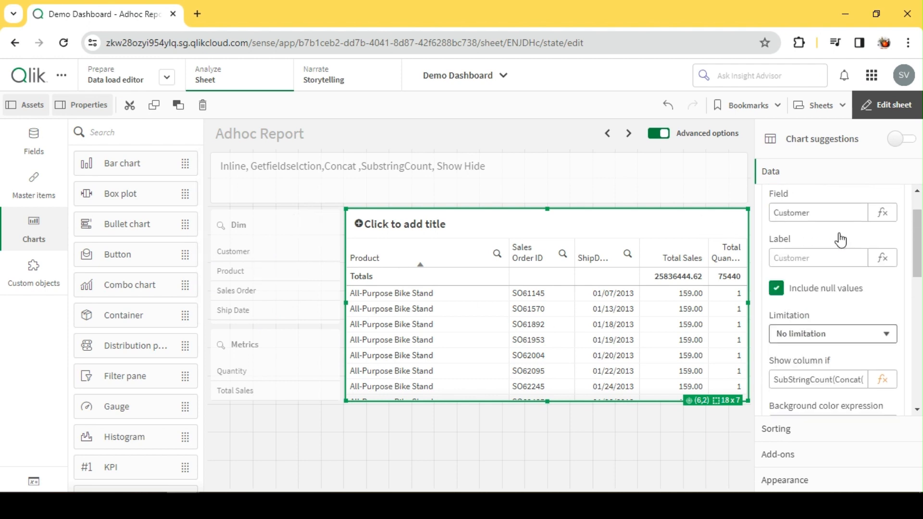
click(807, 220)
click(820, 248)
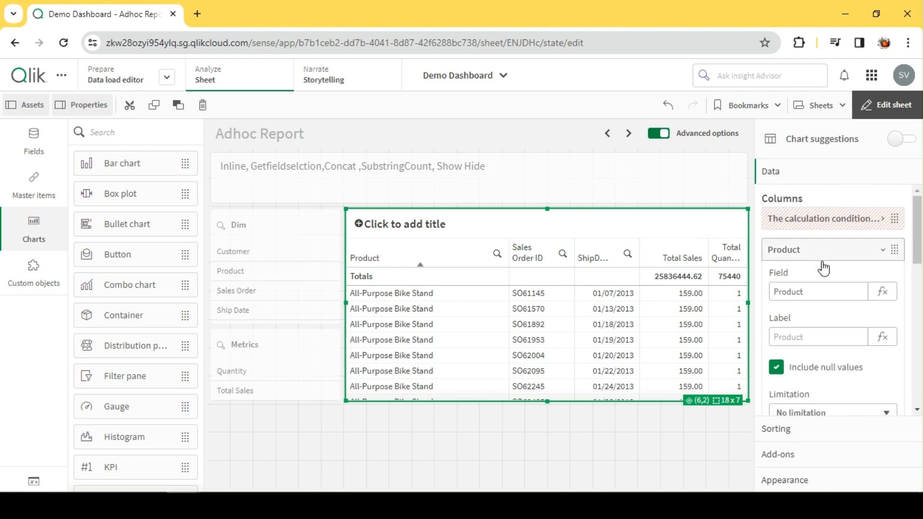
scroll(854, 287, down, 5)
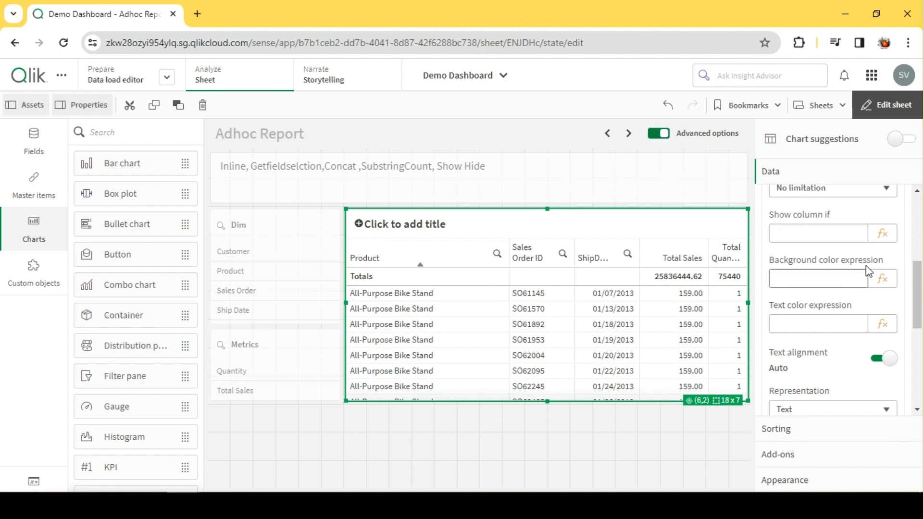
click(882, 233)
key(ctrl+v)
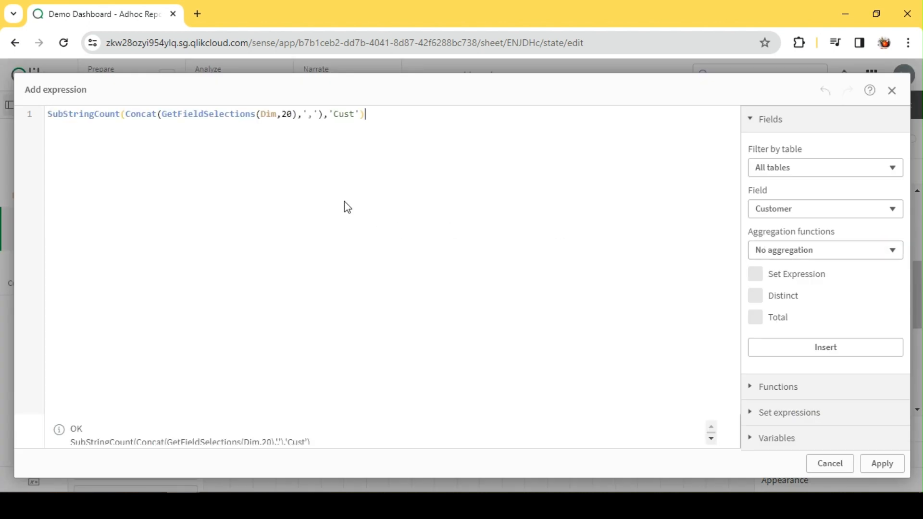
double_click(346, 116)
text(Po)
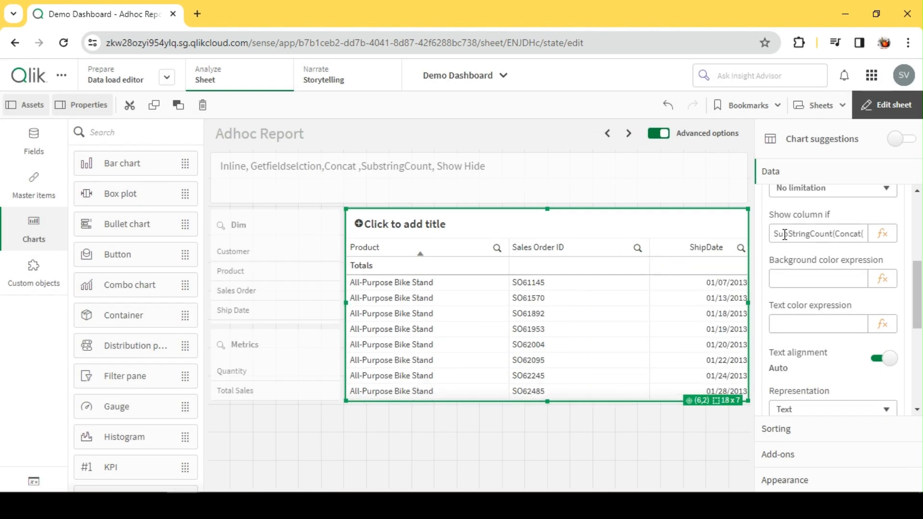
scroll(784, 235, up, 5)
click(800, 256)
Set the Sales Order ID column's show condition to the copied expression with 'Order' as the search text, and expand the ShipDate column's settings.
click(811, 282)
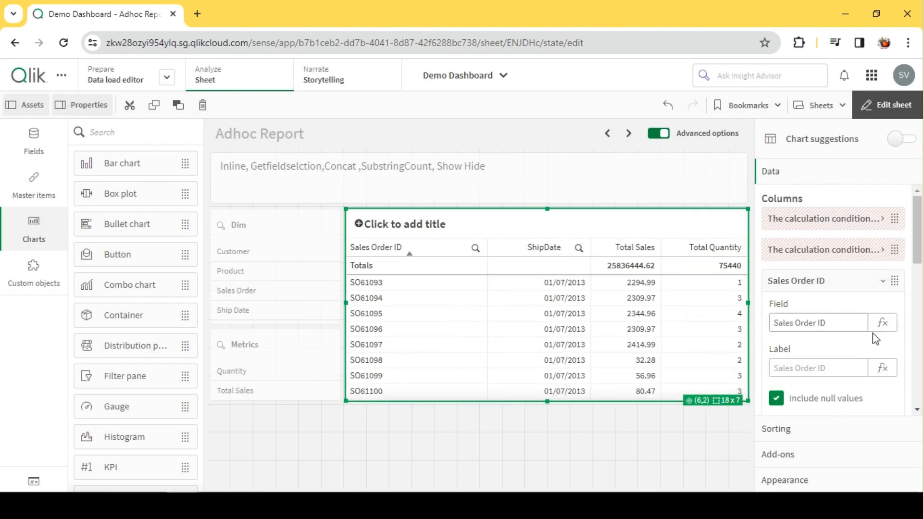
scroll(879, 365, down, 2)
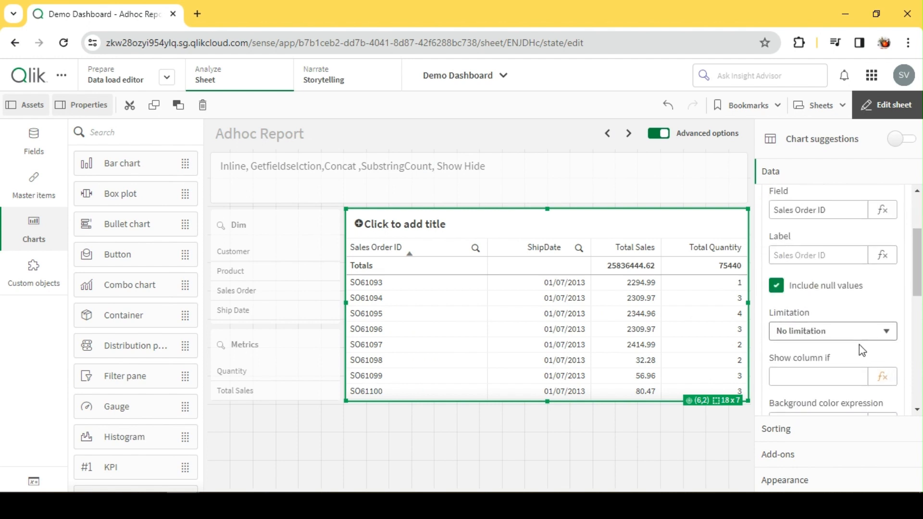
click(882, 376)
key(ctrl+v)
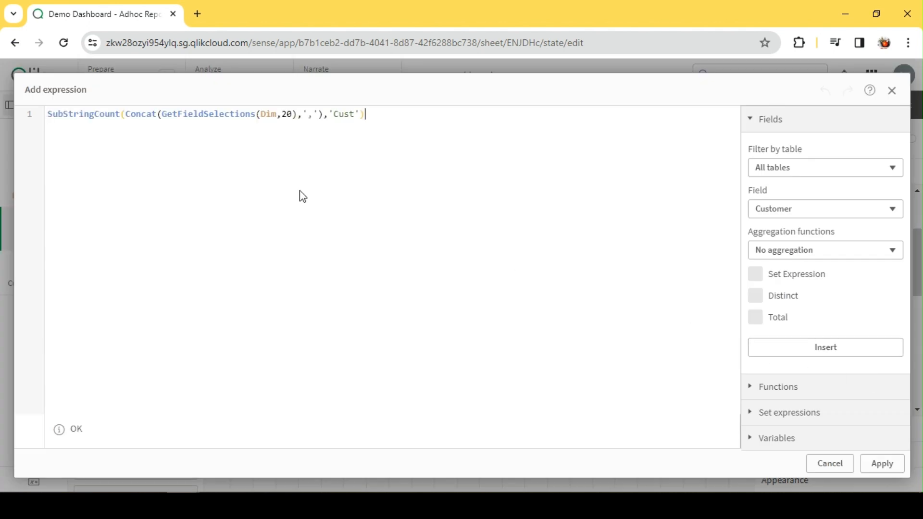
double_click(349, 114)
text(Order)
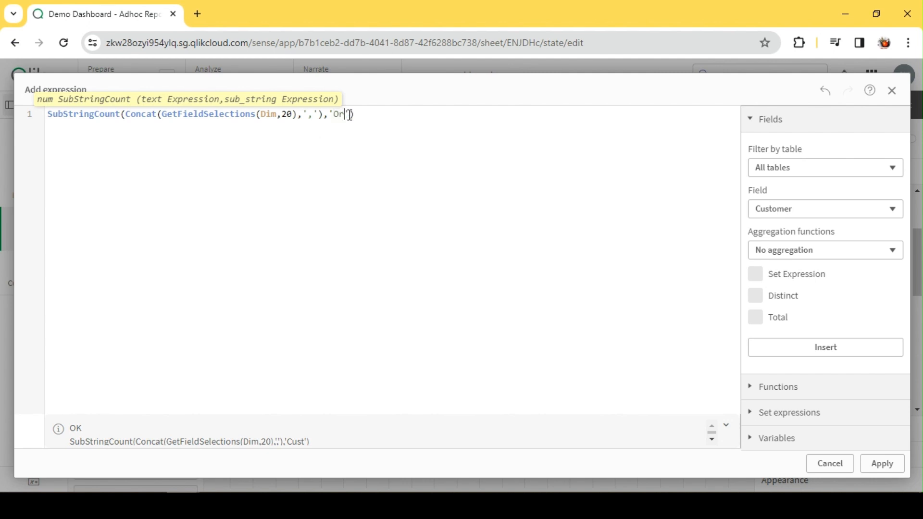
click(882, 464)
scroll(826, 326, up, 3)
click(813, 288)
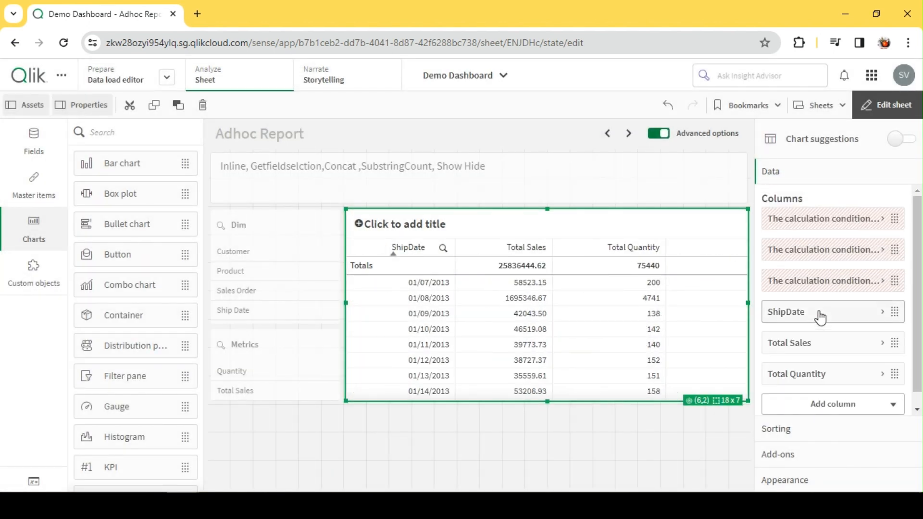
click(820, 313)
scroll(817, 356, down, 3)
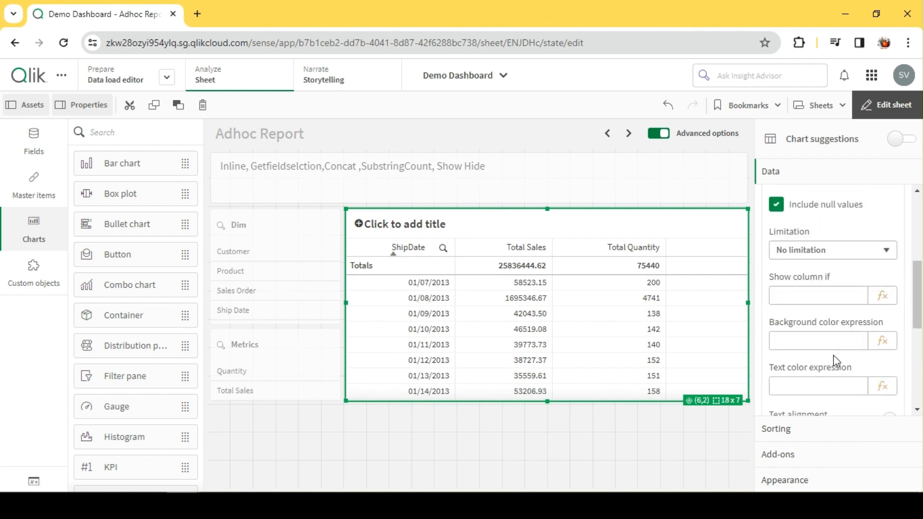
click(880, 299)
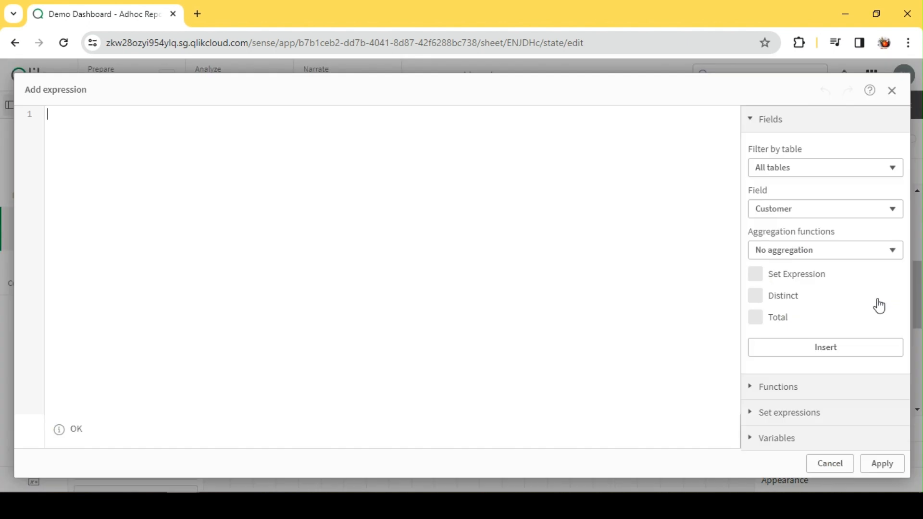
click(830, 463)
scroll(858, 313, up, 3)
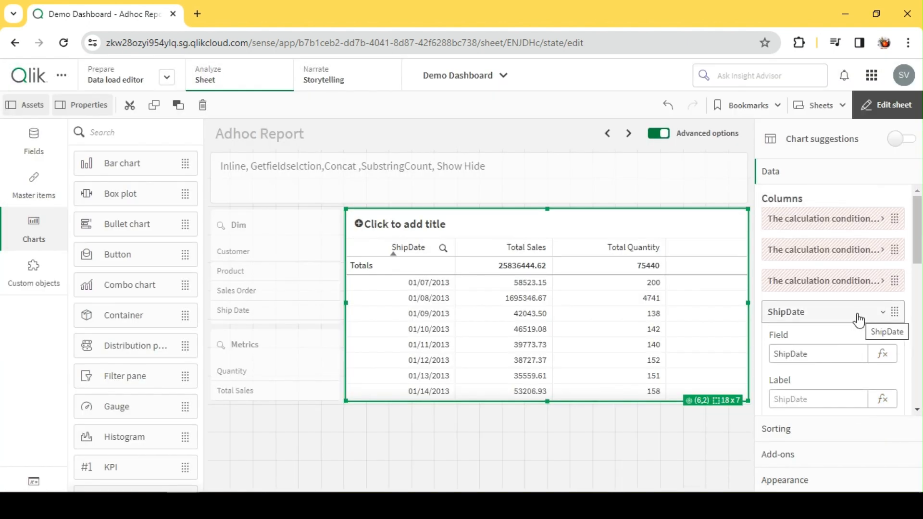
scroll(858, 315, down, 3)
Set the ShipDate column's show condition to the copied expression with 'Date' as the search text, and collapse the column's settings.
click(881, 297)
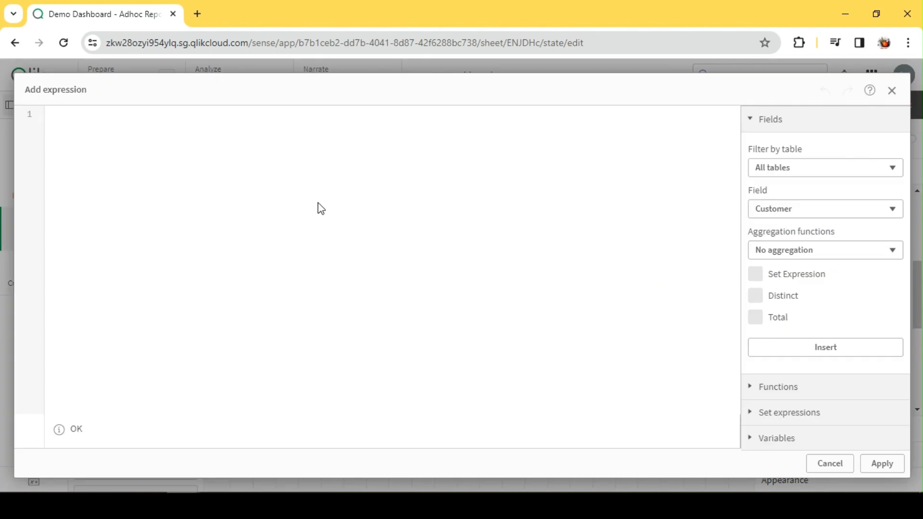
key(ctrl+v)
double_click(345, 114)
text(D)
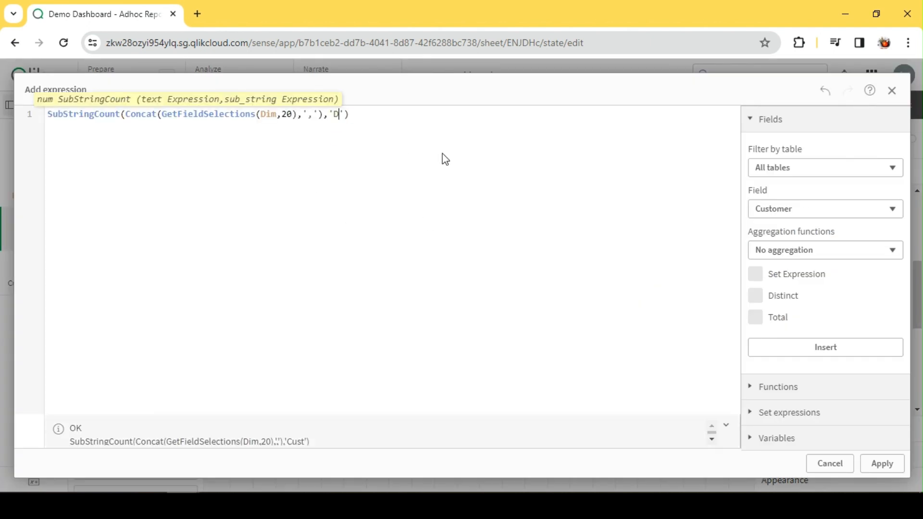
text(ate)
click(882, 463)
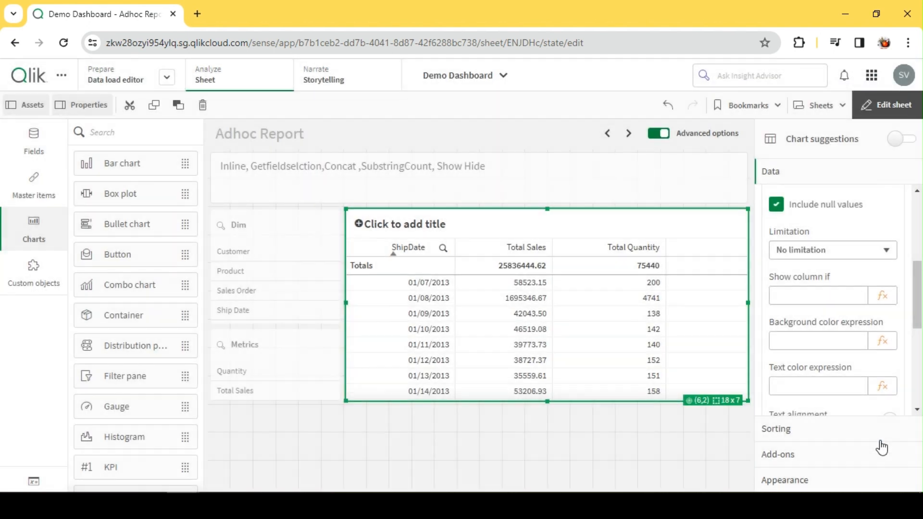
scroll(844, 364, up, 5)
click(820, 312)
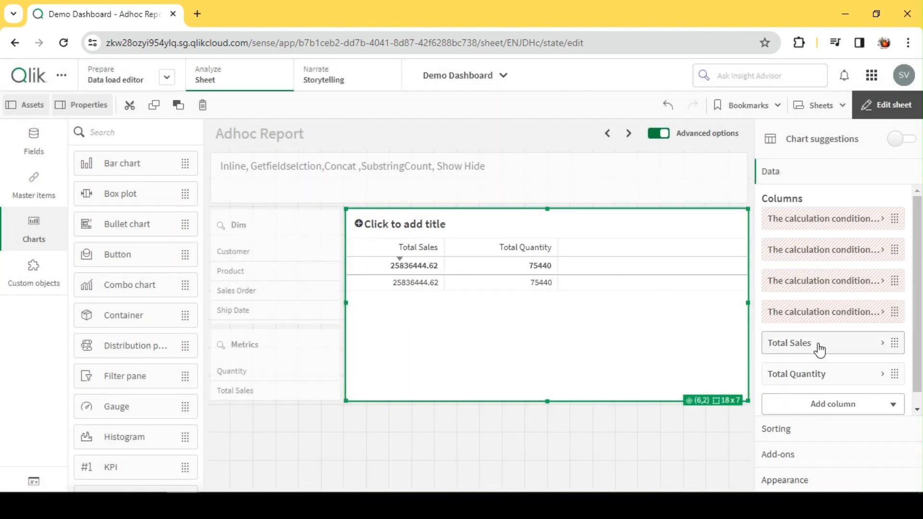
Set the Total Sales column's show condition to the copied expression with Metrics as the field and 'Sales' as the search text.
scroll(820, 350, down, 1)
click(814, 329)
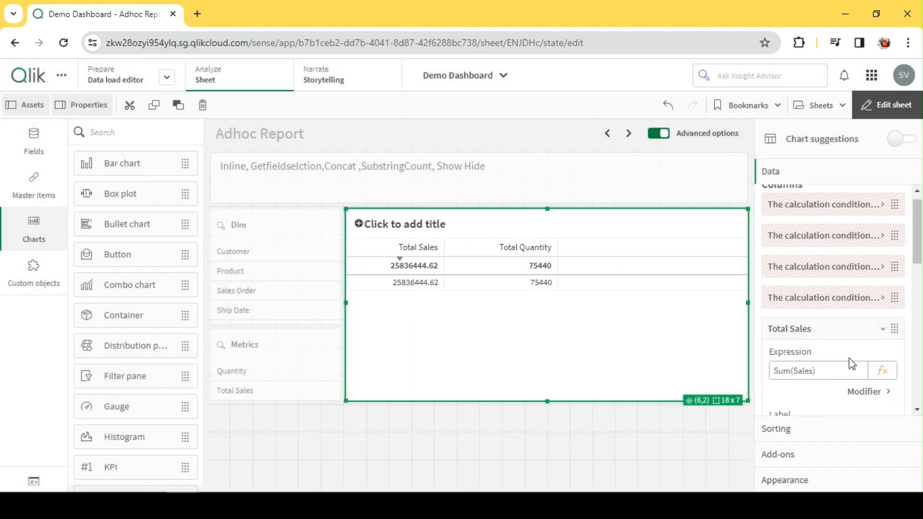
scroll(836, 328, down, 10)
scroll(836, 328, up, 5)
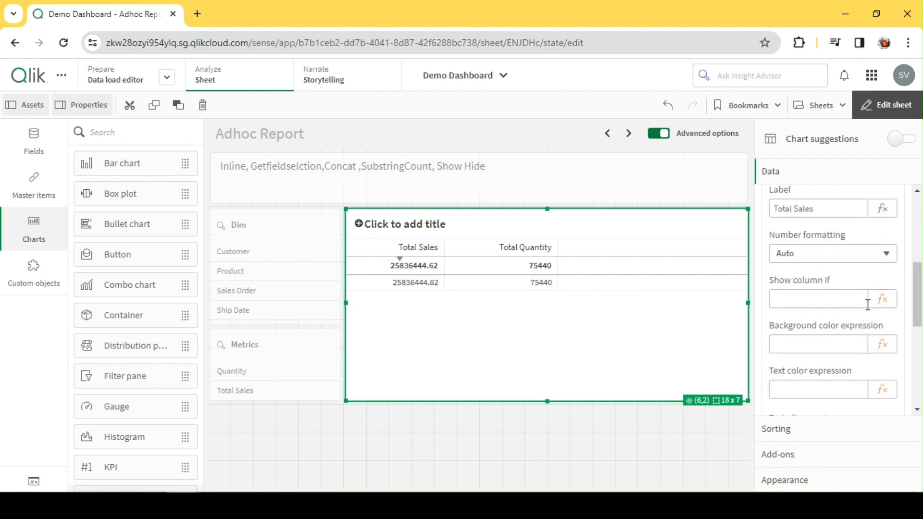
click(883, 299)
text(SubStringCount(Concat(GetFieldSelections(Dim,20),','),'Cust'))
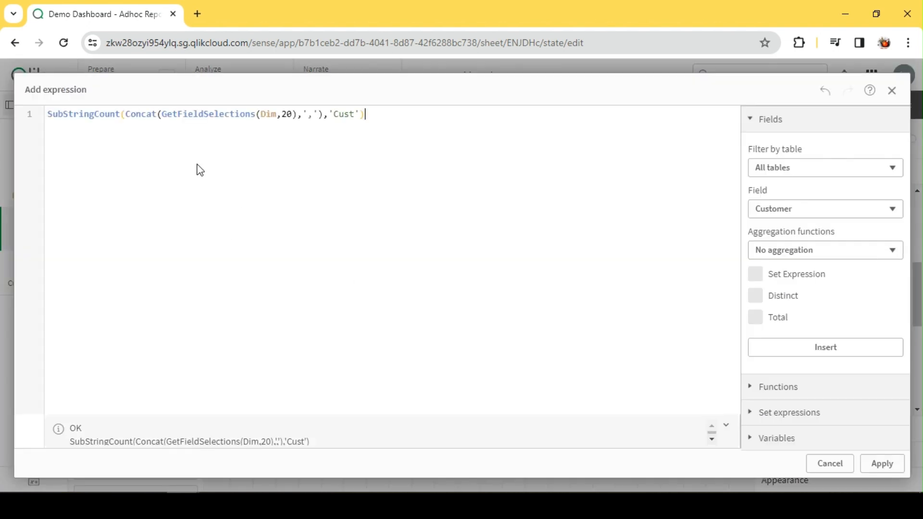
double_click(269, 114)
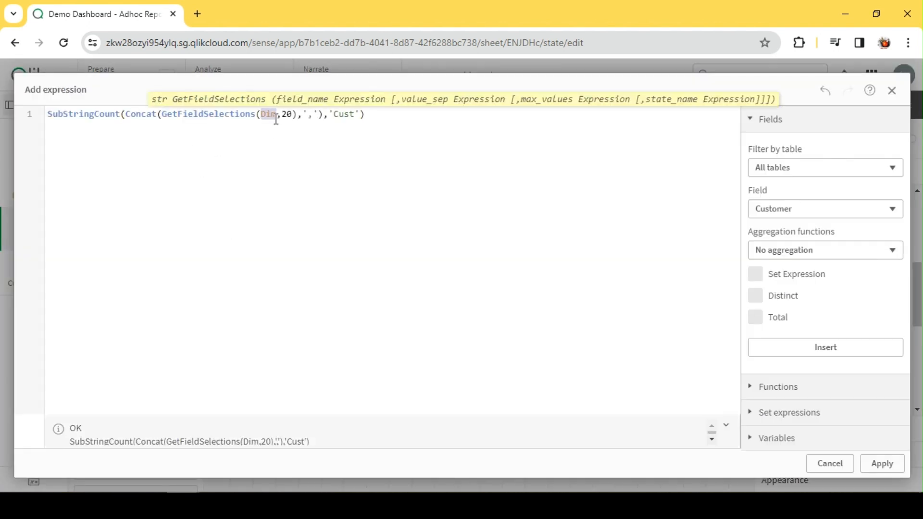
text(Metr)
click(283, 128)
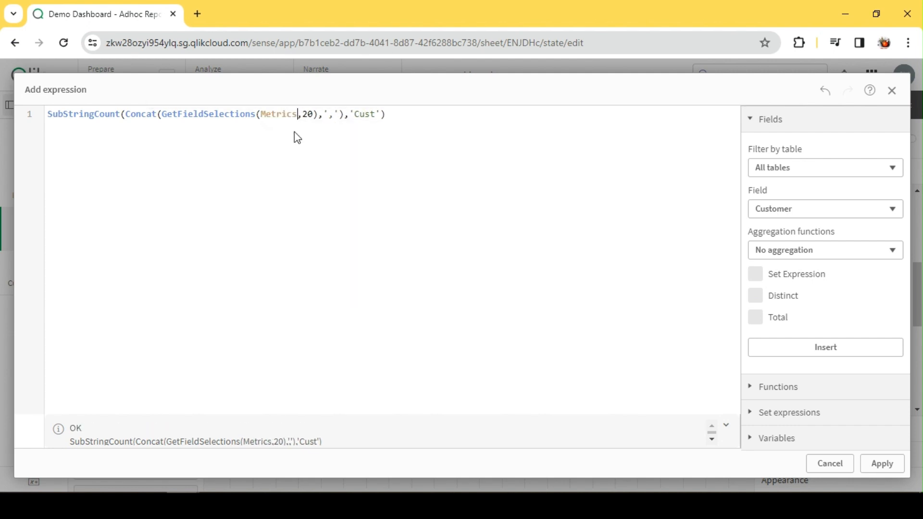
double_click(368, 114)
text(Sale)
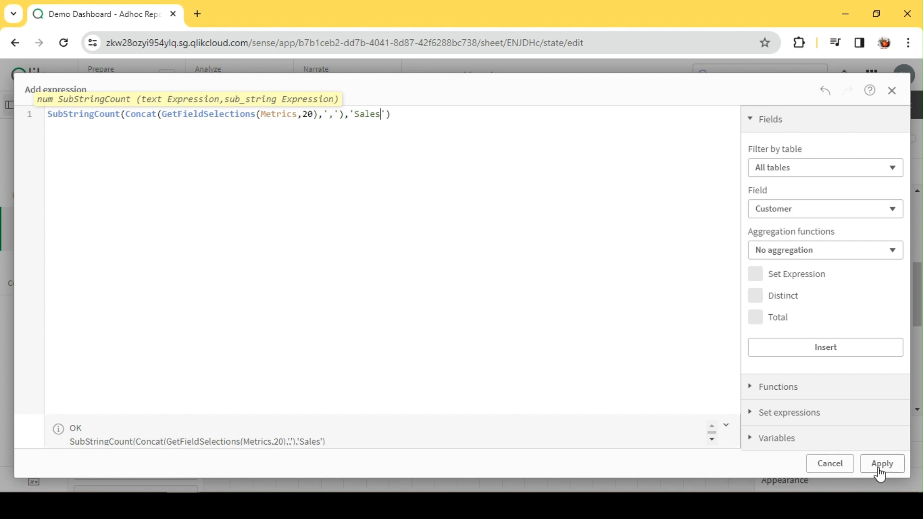
click(879, 470)
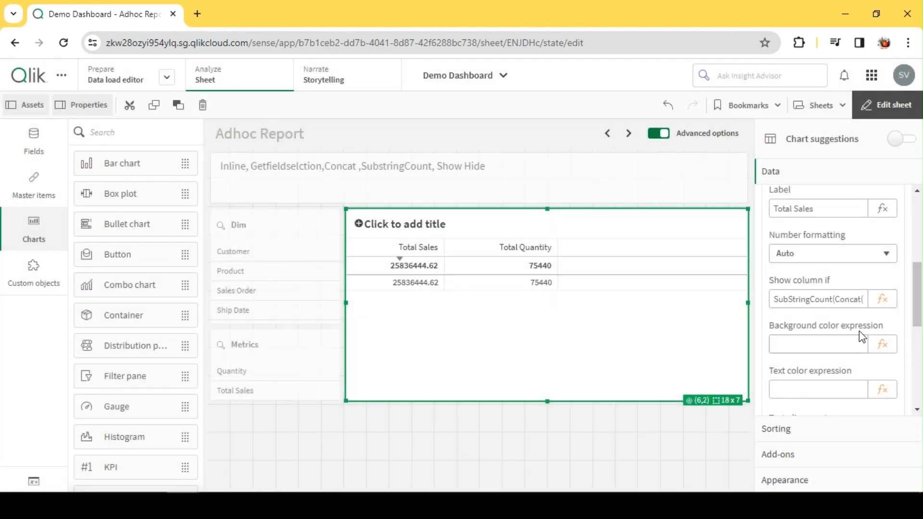
Copy the Total Sales column's show condition and collapse the column's settings.
triple_click(844, 299)
scroll(839, 288, up, 3)
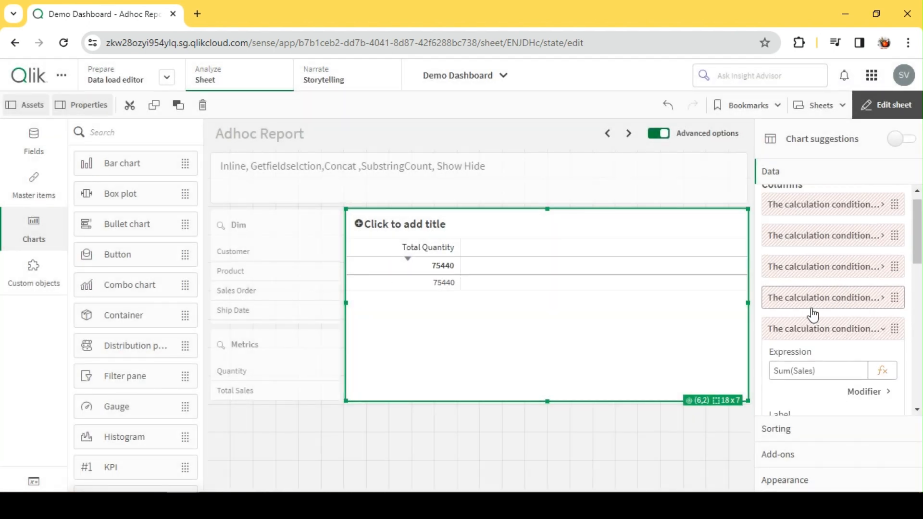
click(812, 331)
Set the Total Quantity column's show condition to the copied Metrics expression with 'Quantity' as the search text.
click(825, 364)
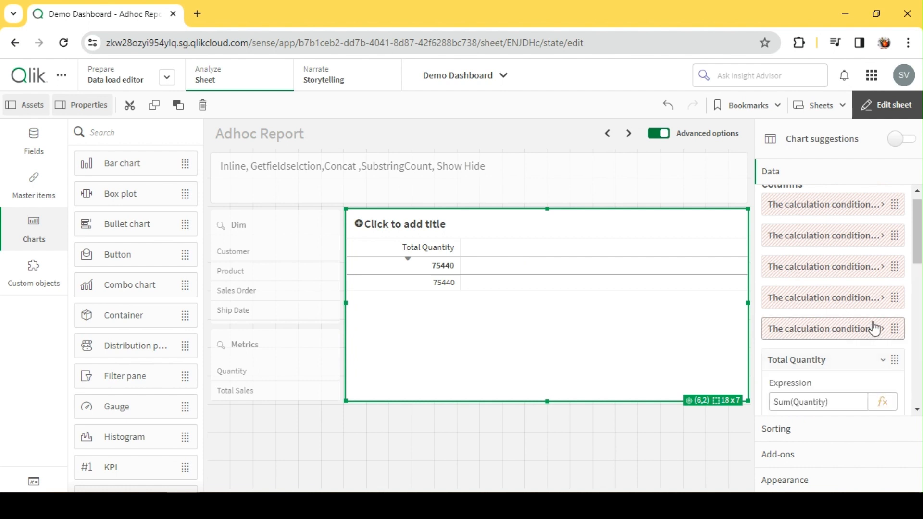
scroll(865, 289, down, 2)
scroll(873, 329, down, 5)
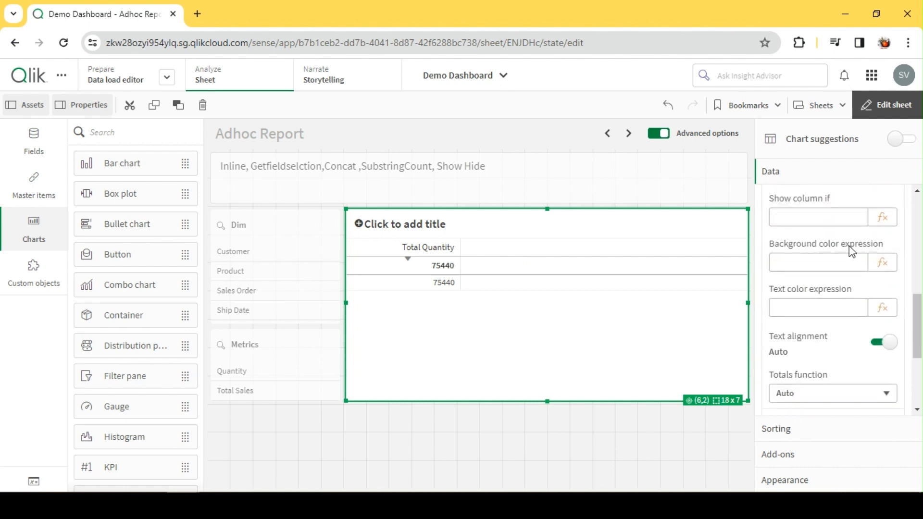
click(882, 216)
text(SubStringCount(Concat(GetFieldSelections(Metrics,20),','),'Sales'))
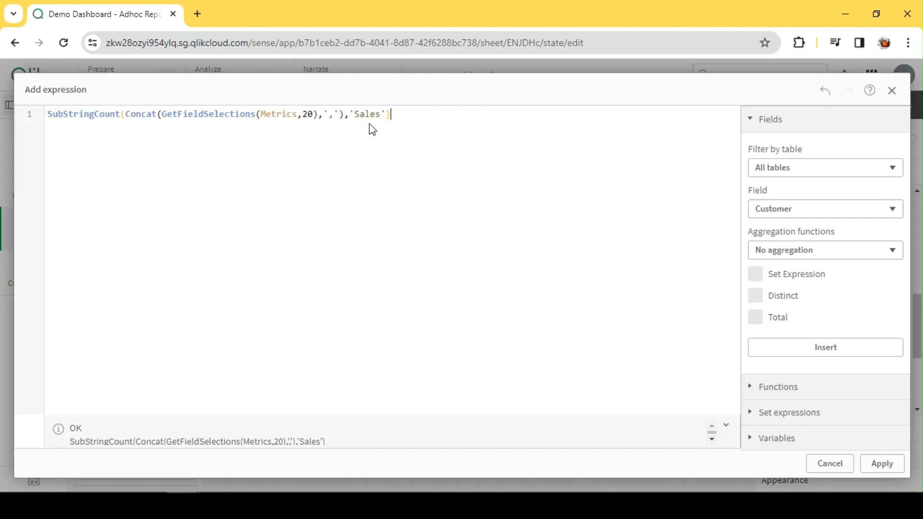
double_click(368, 117)
text(Quan)
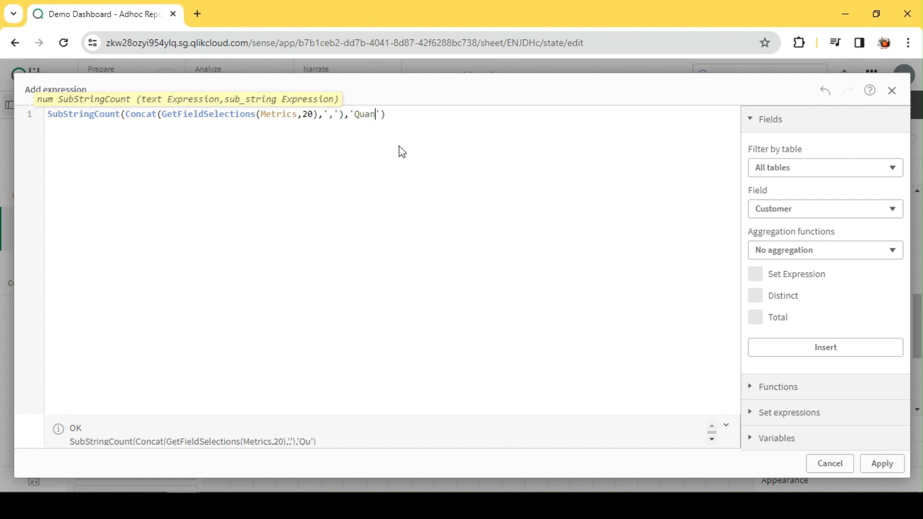
text(tity)
click(882, 464)
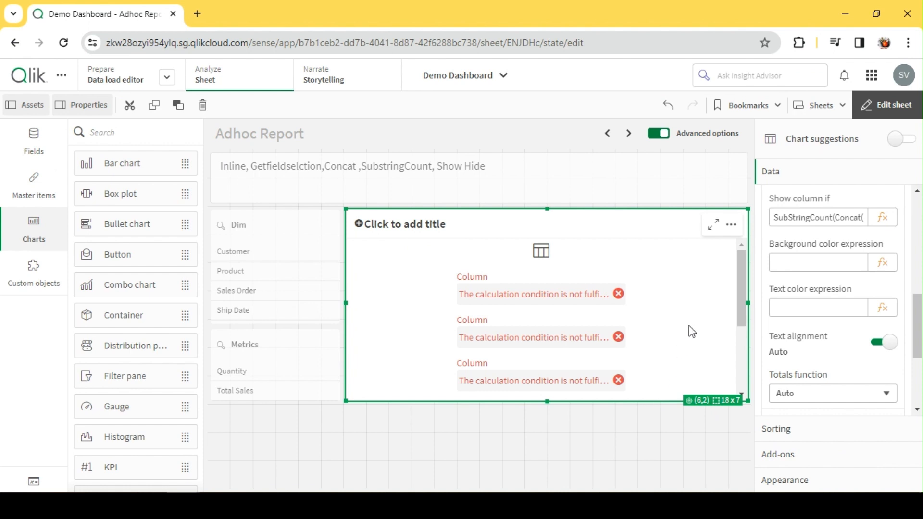
Extend the report table downward to 18 x 10 grid cells and leave edit mode.
click(888, 115)
click(887, 118)
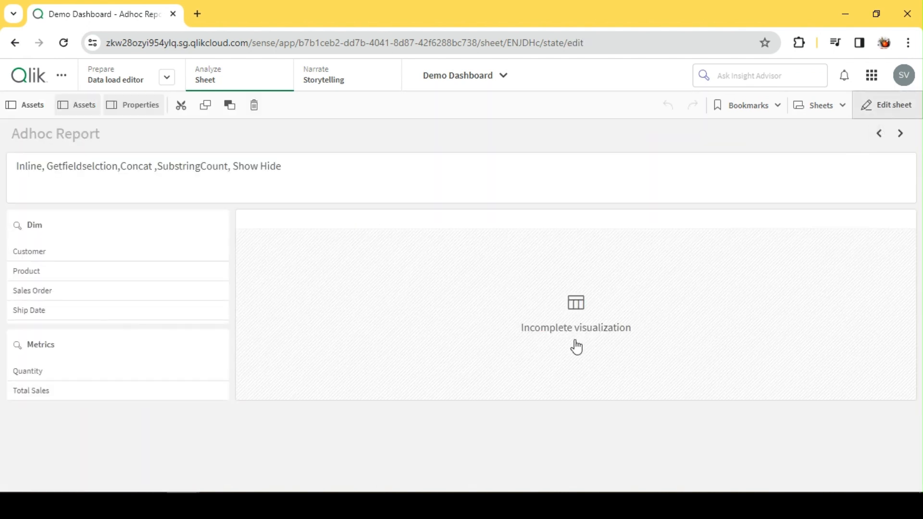
click(540, 396)
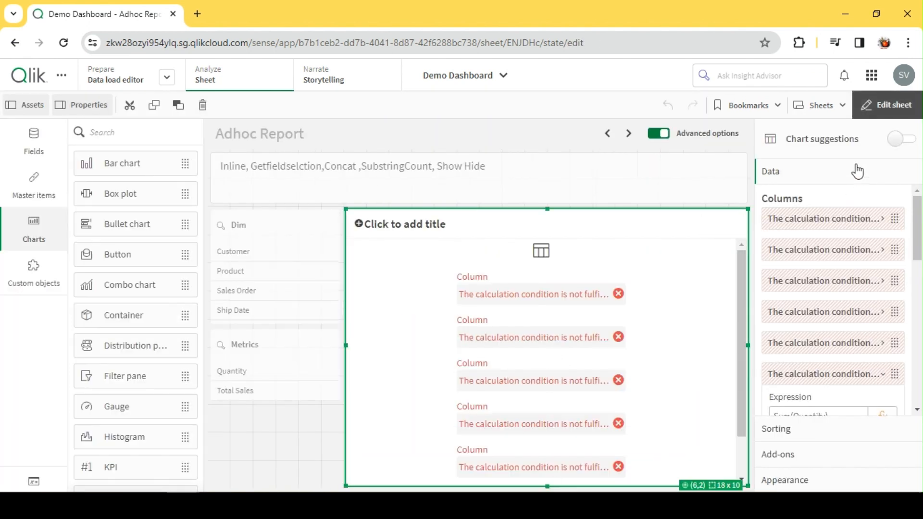
click(888, 105)
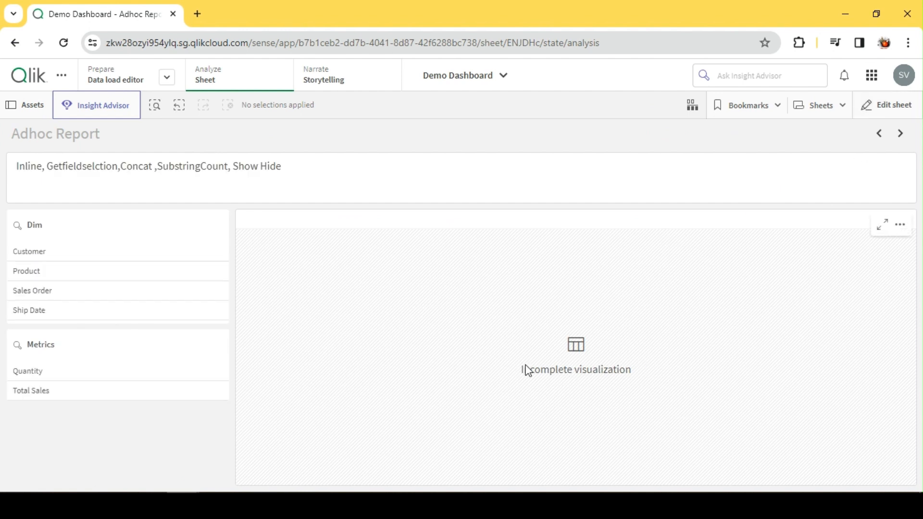
Select Customer in the Dim filter, expand the table's data handling settings in edit mode, and return to the analysis view.
click(56, 252)
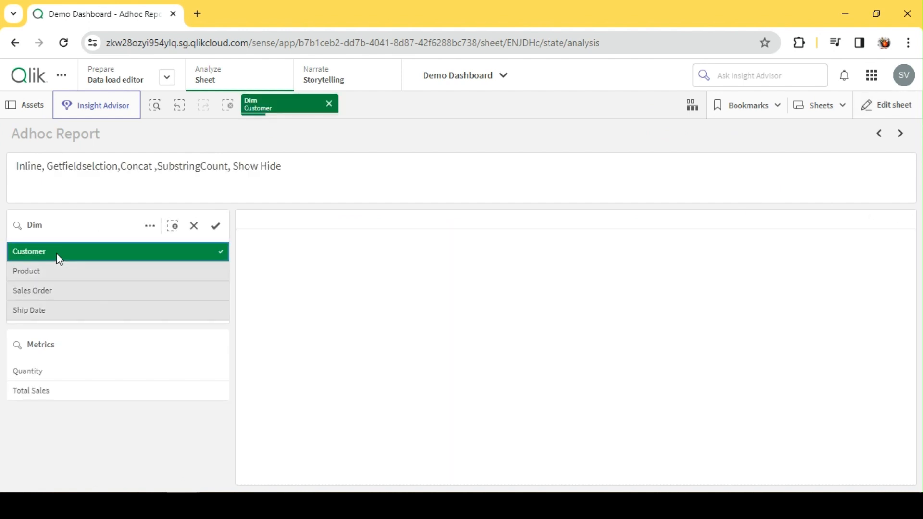
click(886, 106)
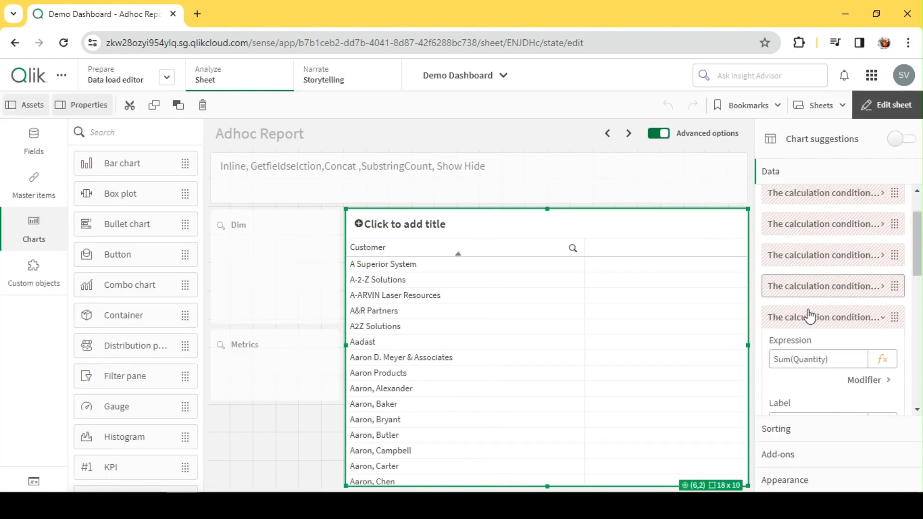
click(809, 455)
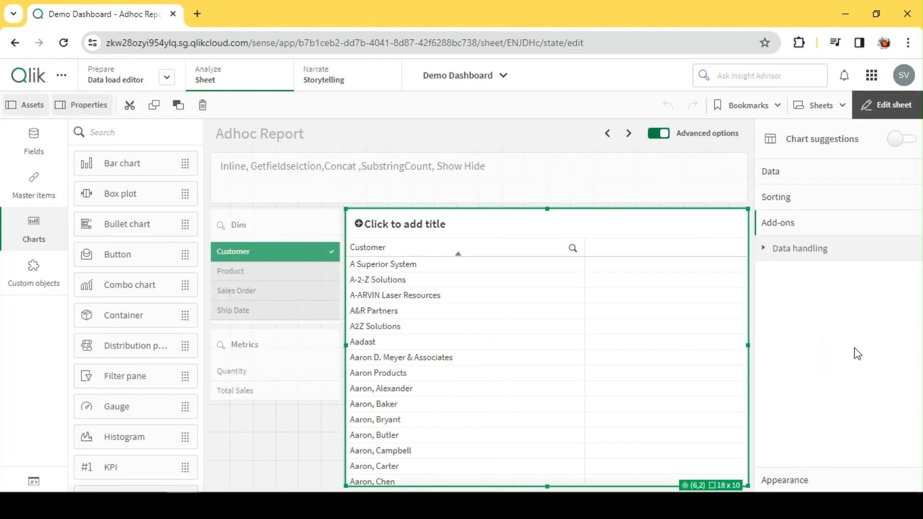
click(819, 248)
click(887, 104)
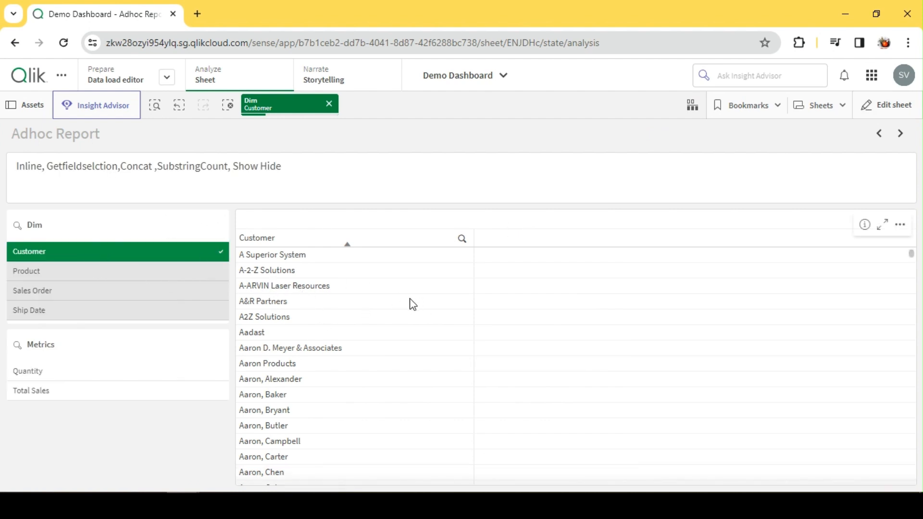
Test the table by selecting Quantity and Total Sales in Metrics and adding Product and Sales Order in Dim, and clear all selections.
click(42, 373)
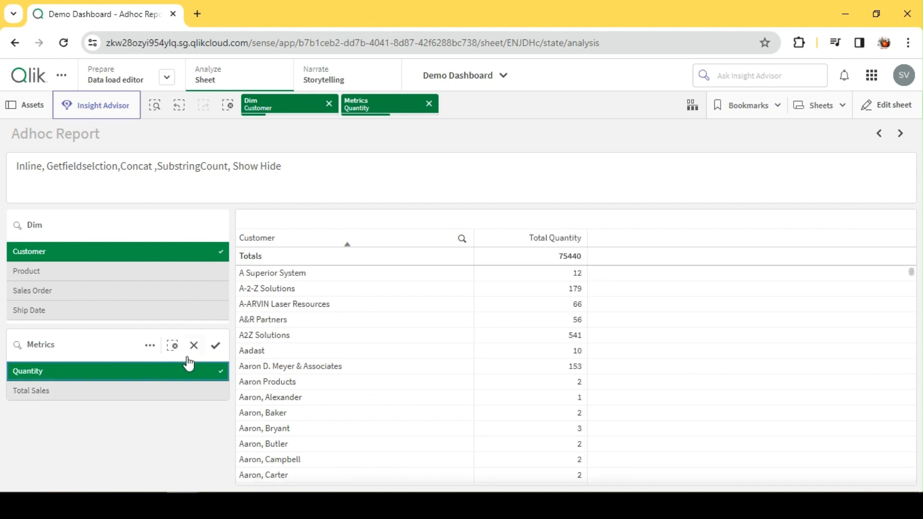
click(59, 392)
click(71, 270)
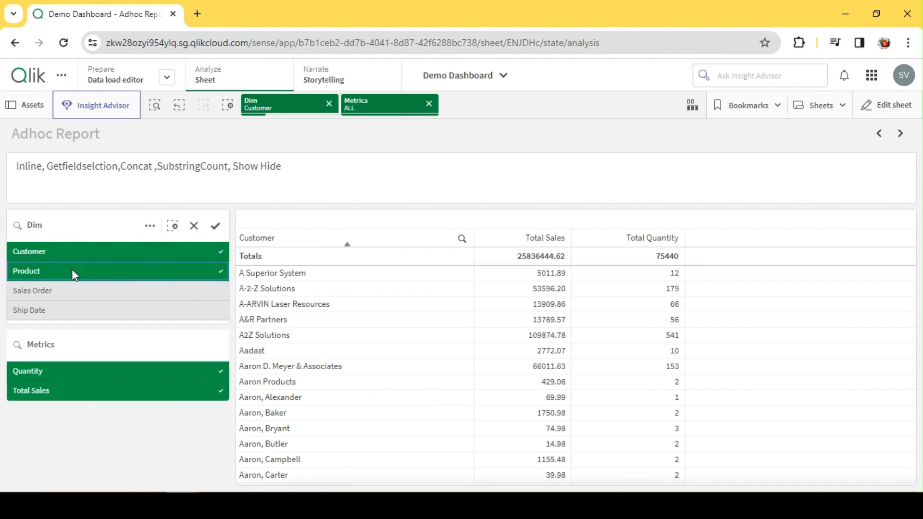
click(46, 290)
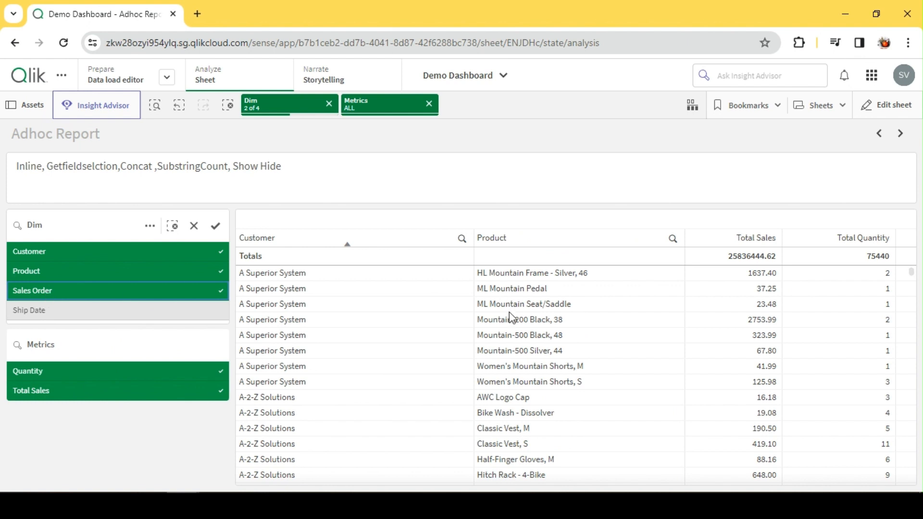
click(227, 106)
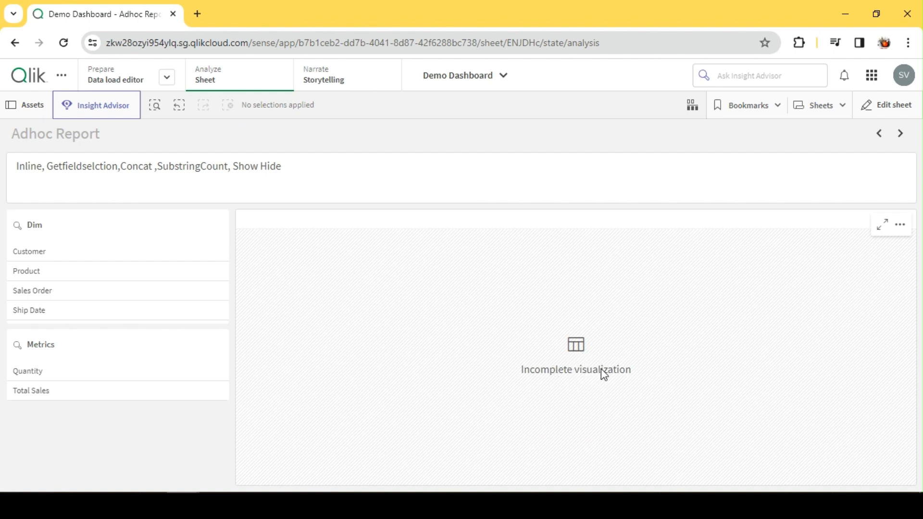
click(900, 110)
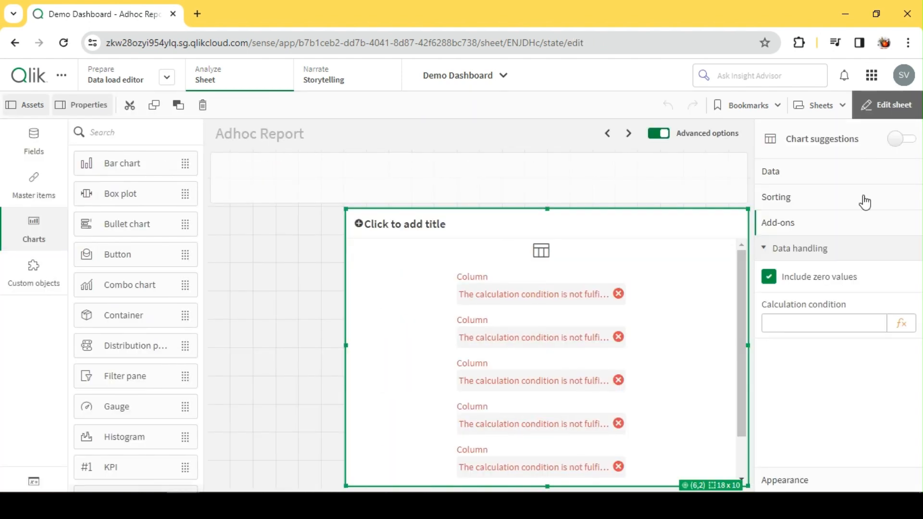
click(829, 325)
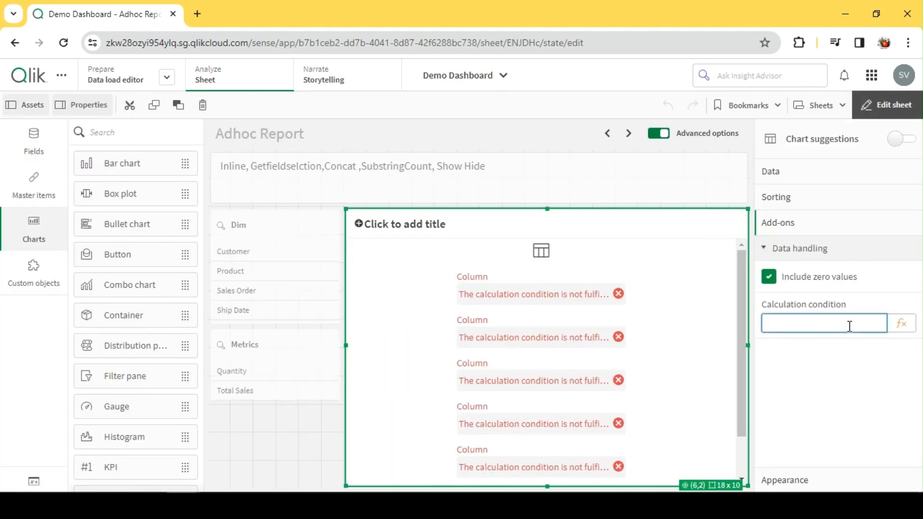
click(888, 105)
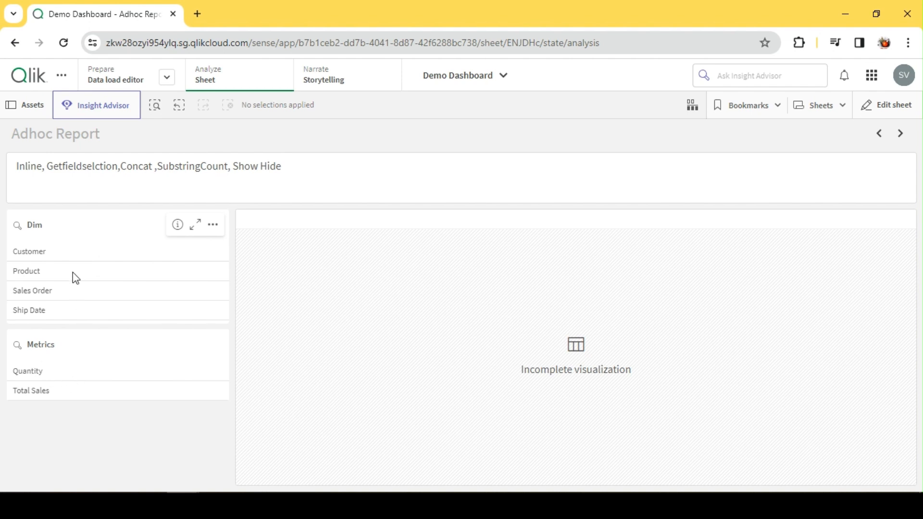
Open the report table's calculation condition in the expression editor and begin it with GetSelectedCount(Dim).
click(884, 105)
click(632, 254)
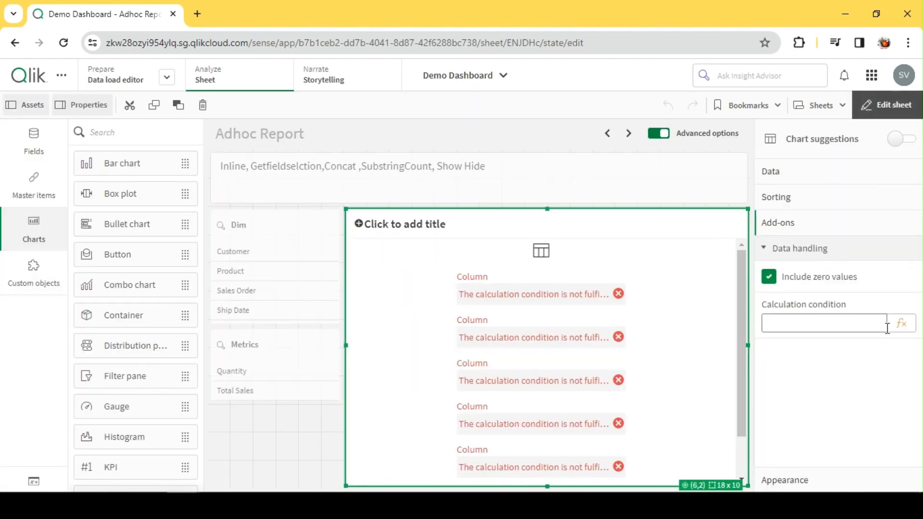
click(901, 322)
click(830, 463)
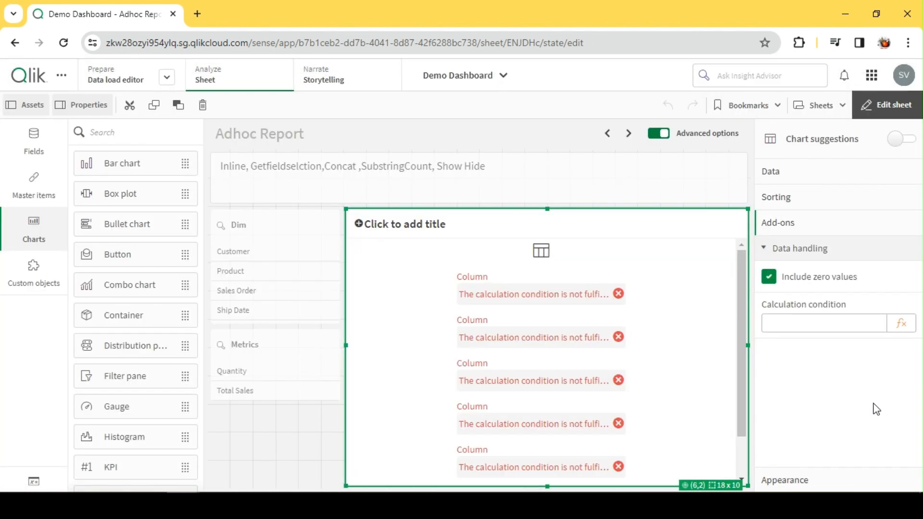
click(902, 323)
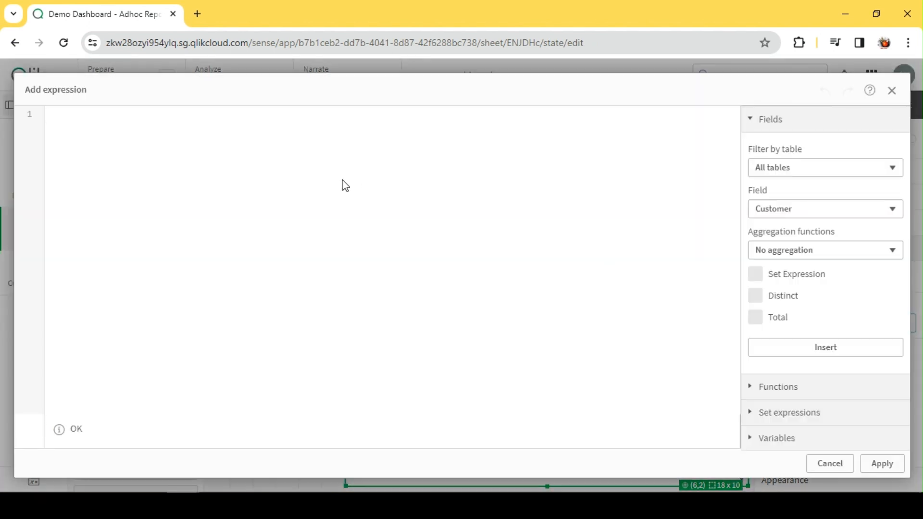
text(getse)
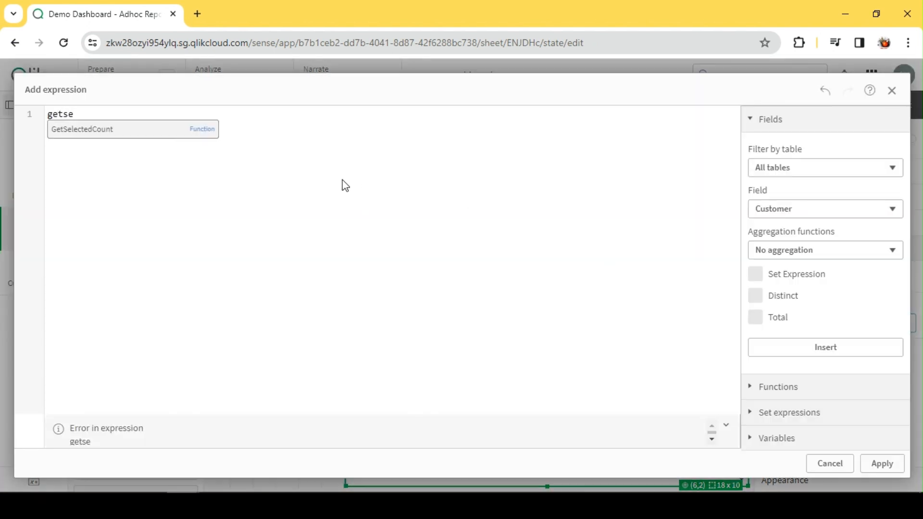
key(Return)
text(()
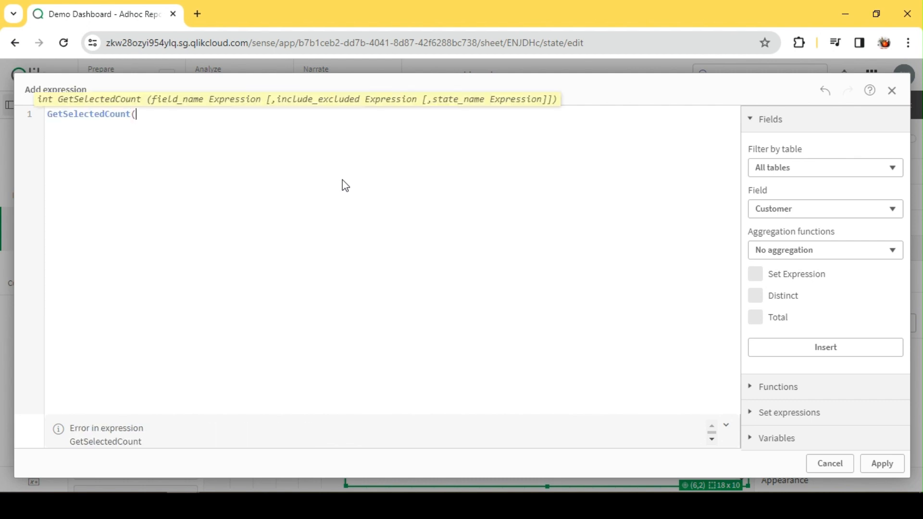
text(Dim)
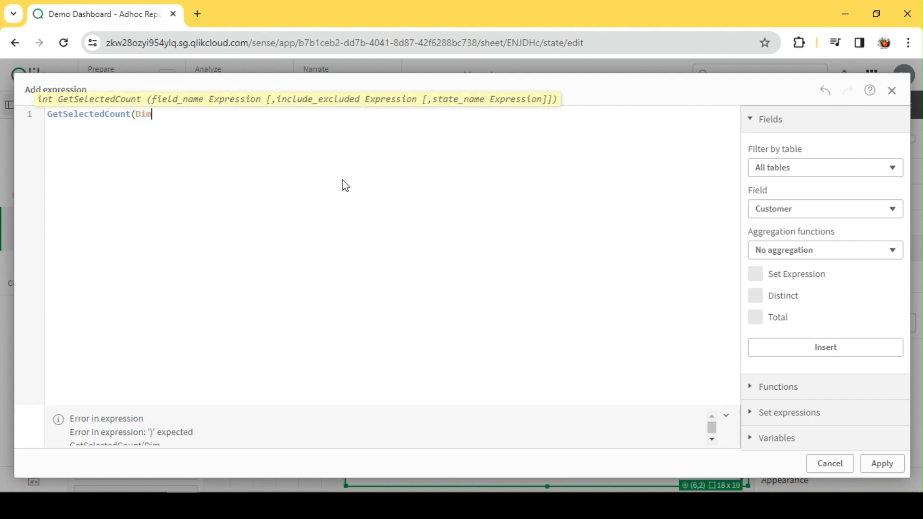
text())
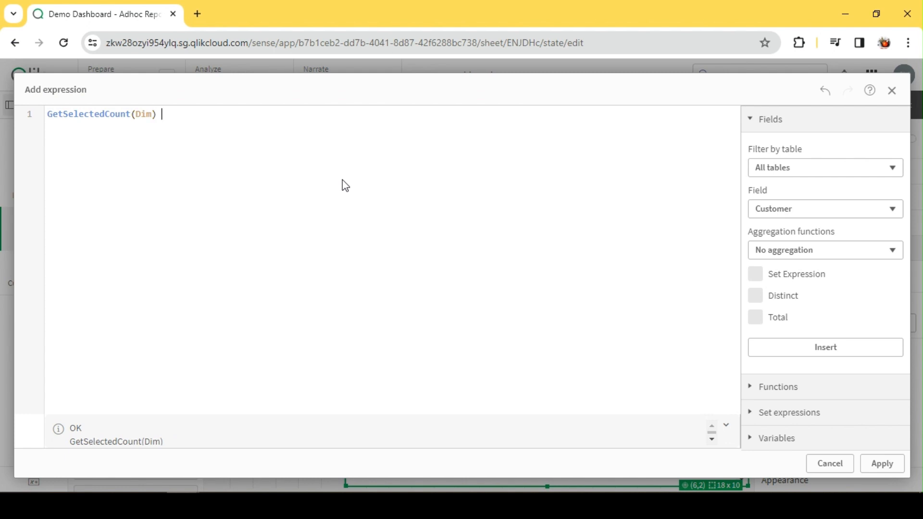
Complete the calculation condition as GetSelectedCount(Dim) > 0 and GetSelectedCount(Metrics) > 0, and apply it to the table.
text( > 0 and Getse)
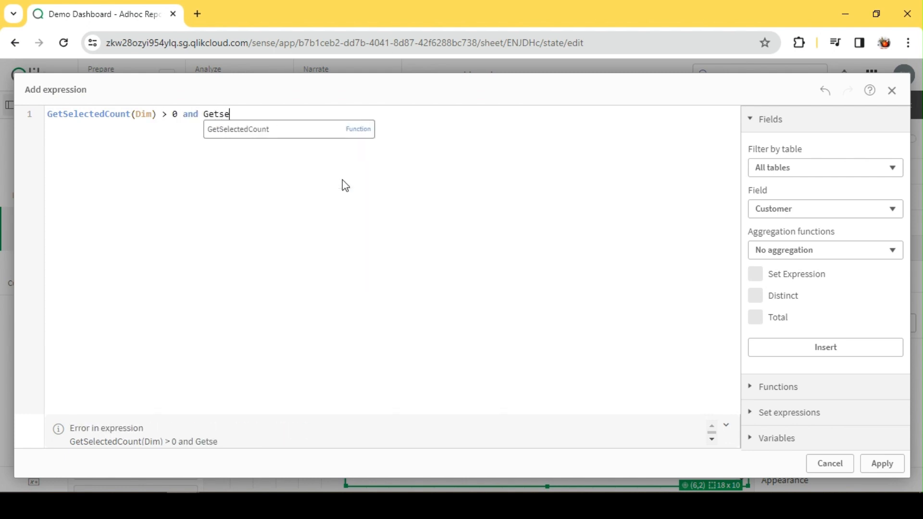
key(Return)
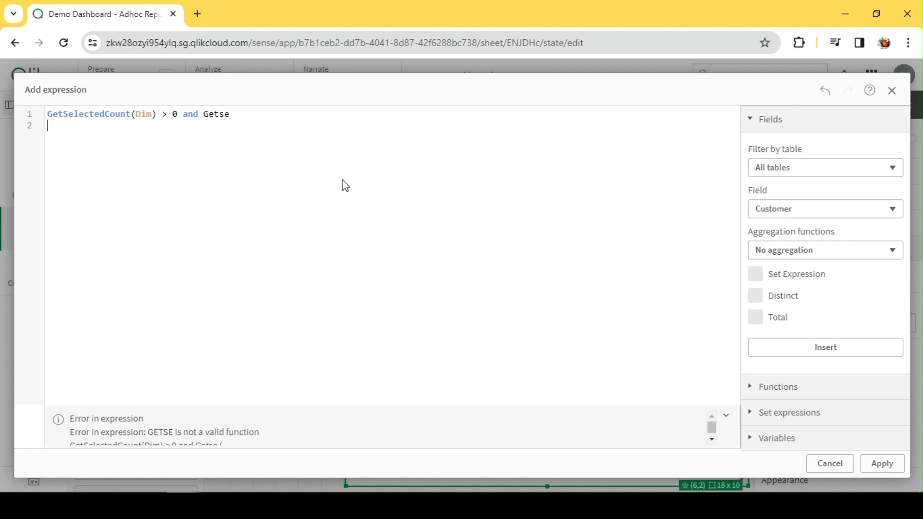
key(BackSpace)
text(lectedCount)
key(Return)
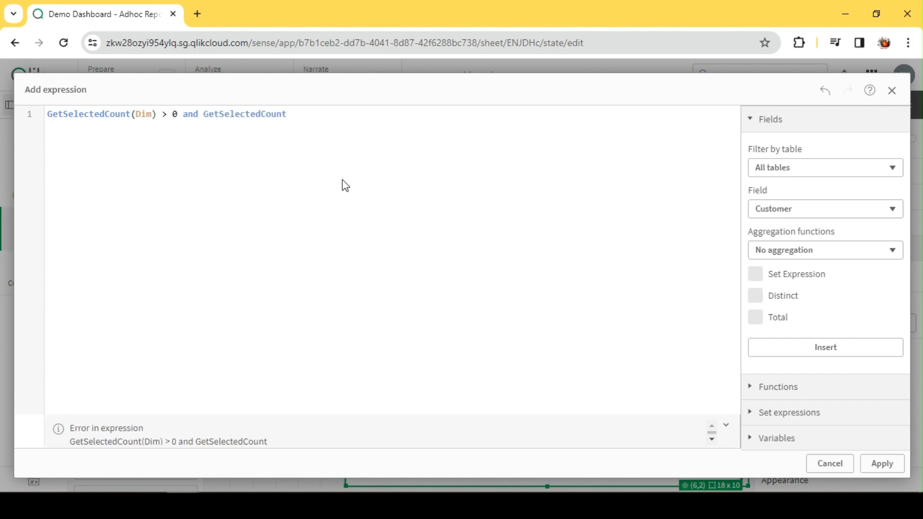
text((me)
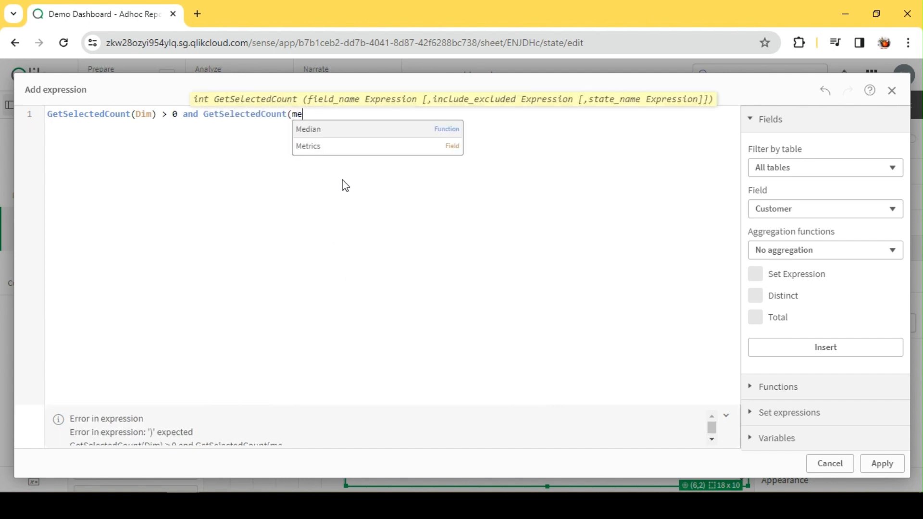
key(Down)
key(Return)
text())
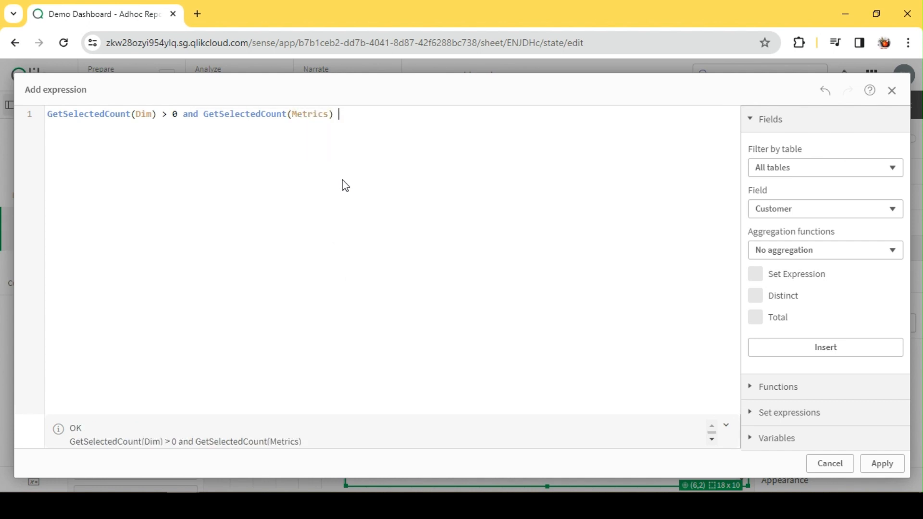
text( >0)
click(308, 114)
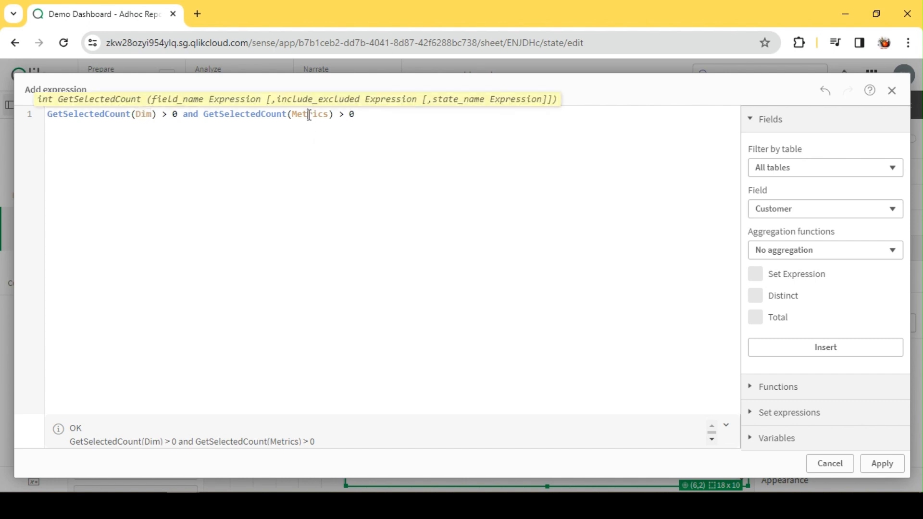
click(376, 114)
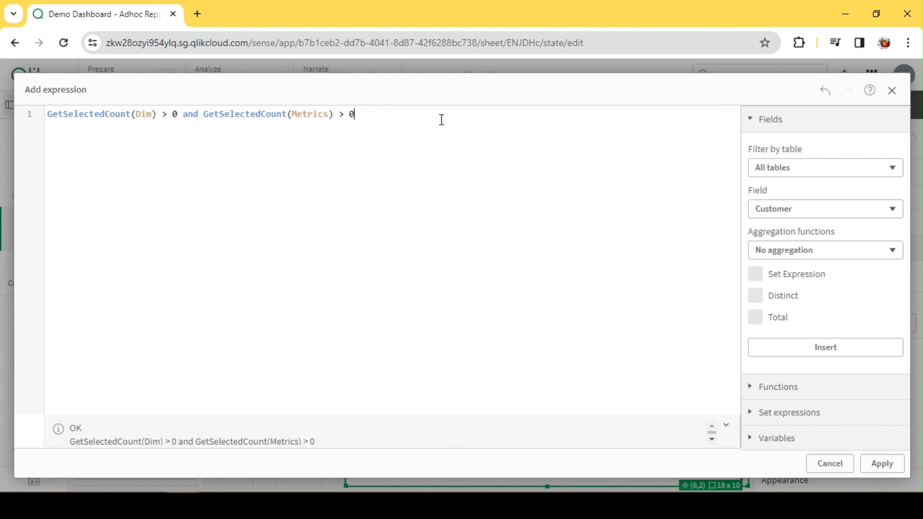
click(882, 463)
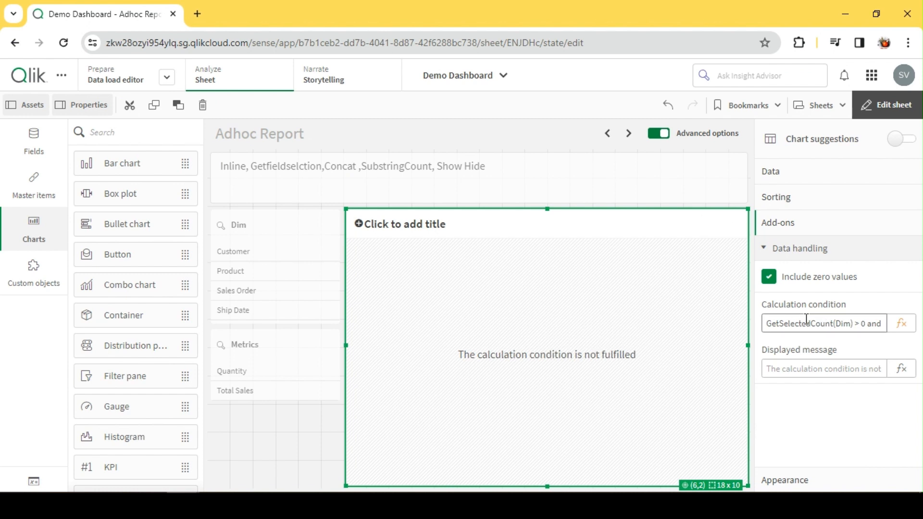
Set the condition's displayed message to 'Select At least One Dimension and One Measure' and leave edit mode.
click(819, 370)
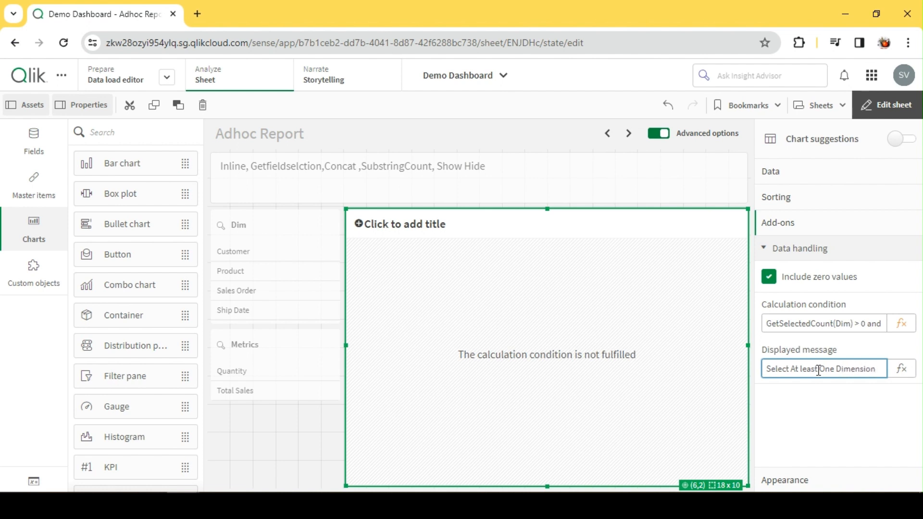
text(and)
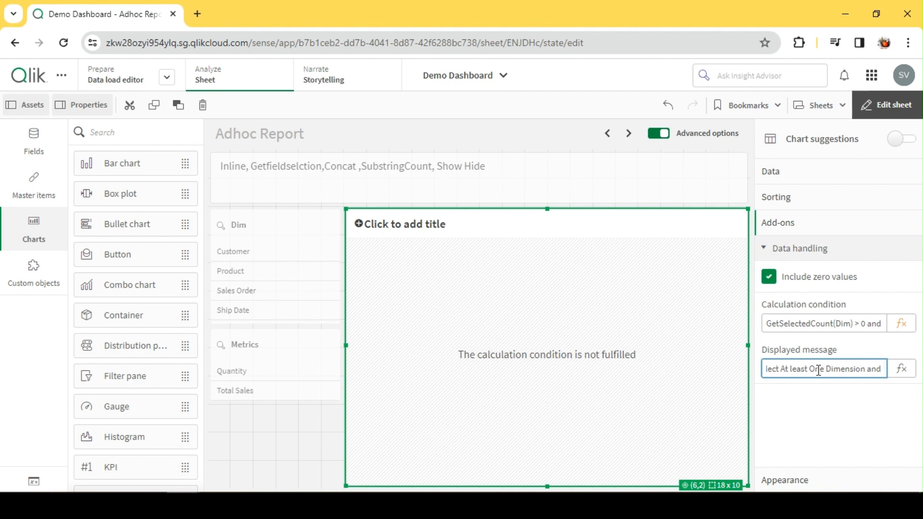
text( One Meas)
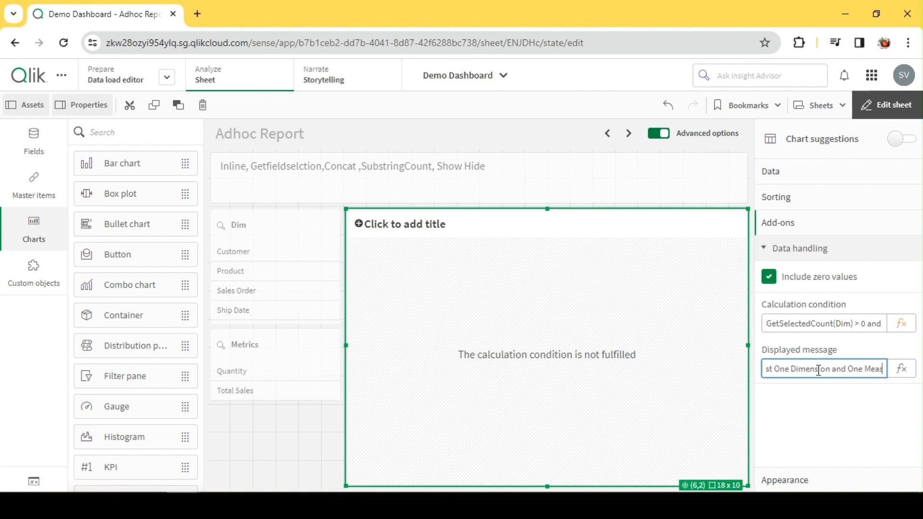
text(ure)
key(Return)
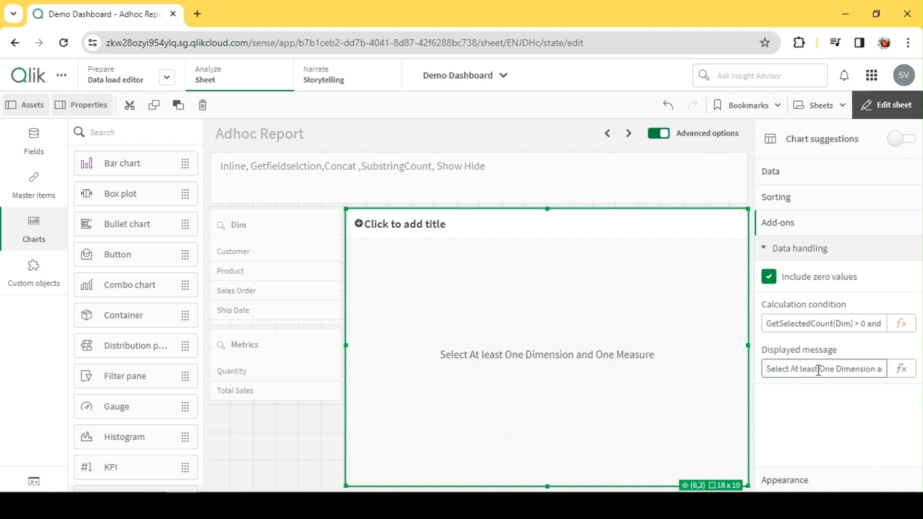
click(887, 107)
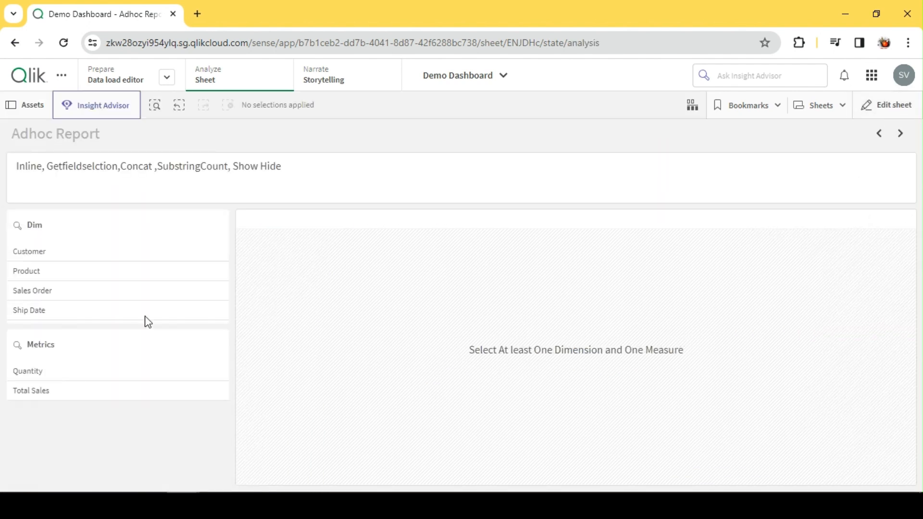
Test the calculation condition by selecting Customer in the Dim filter and Quantity in the Metrics filter.
click(72, 254)
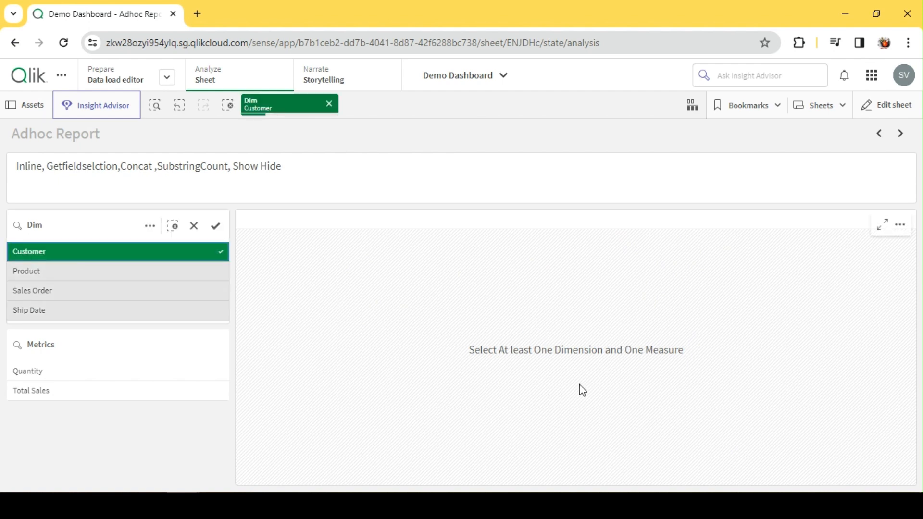
click(50, 375)
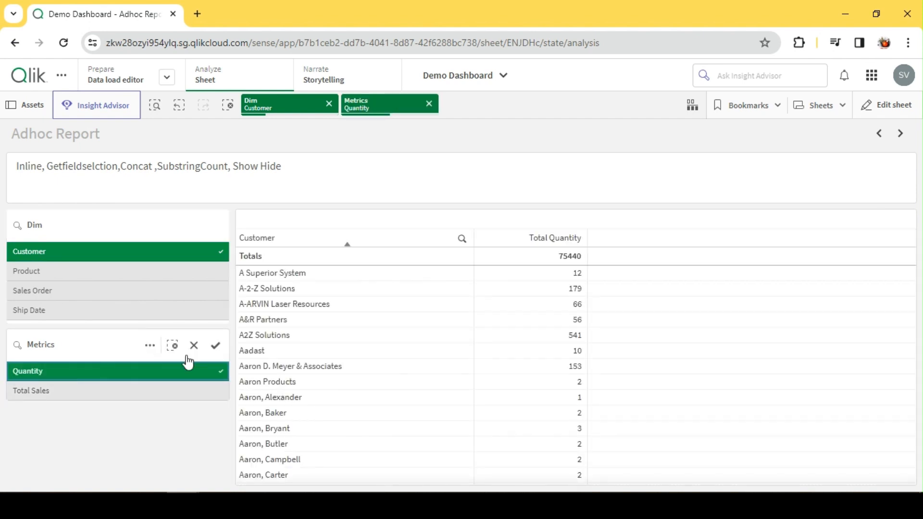
click(168, 443)
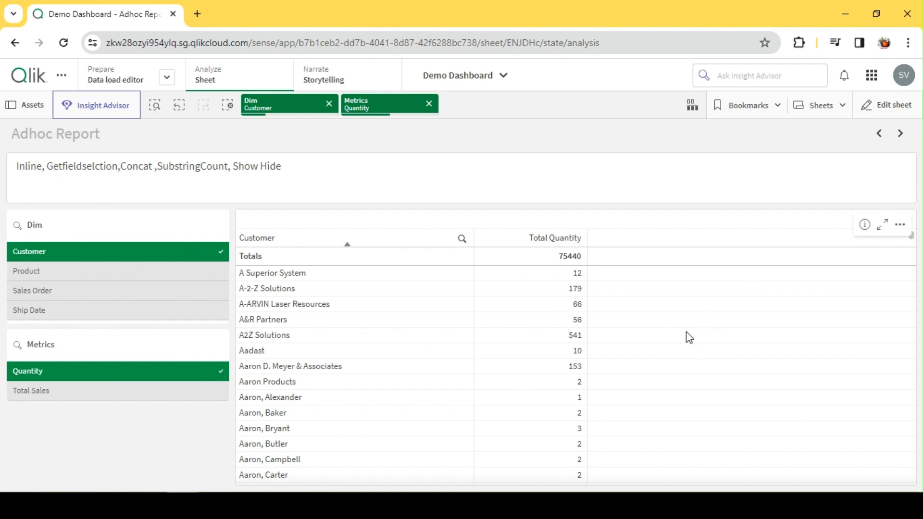
Add Product, Sales Order and Ship Date to the Dim selection and Total Sales to the Metrics selection.
click(76, 270)
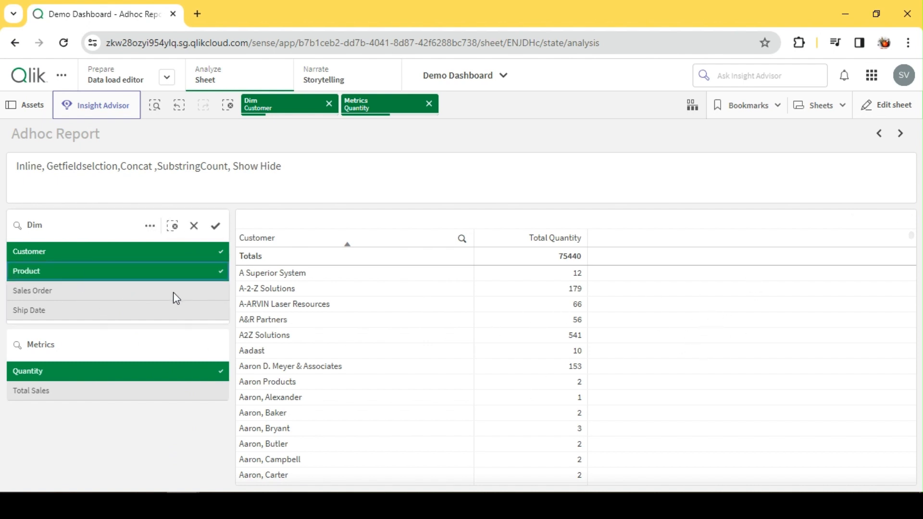
click(114, 296)
click(116, 312)
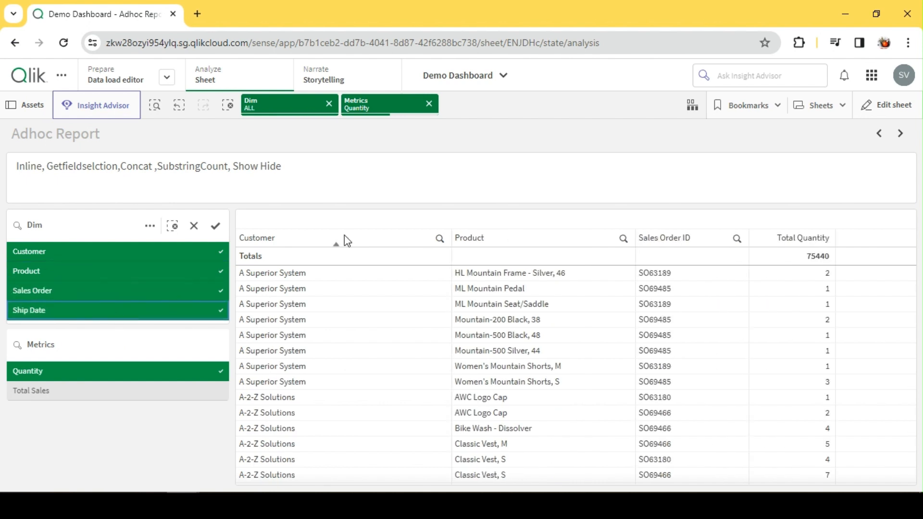
click(134, 384)
click(450, 150)
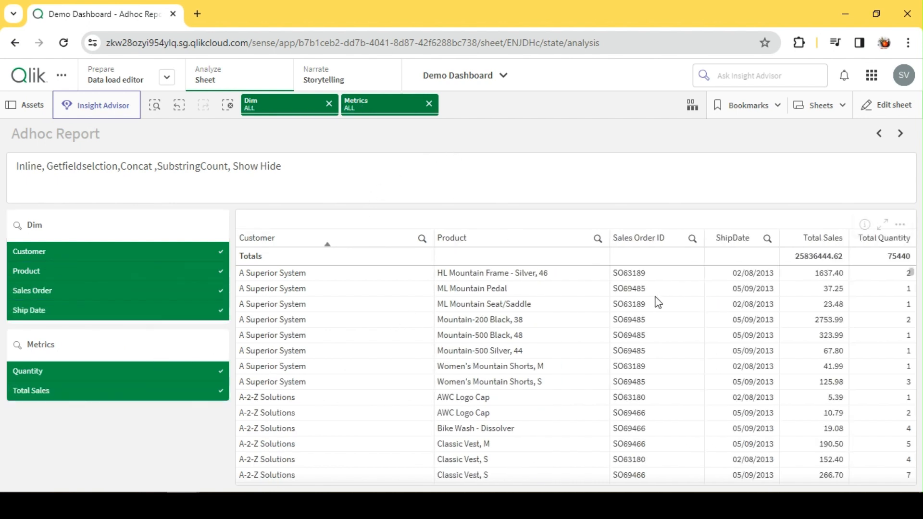
Clear all selections, and reselect all four Dim values and both Metrics values.
click(236, 110)
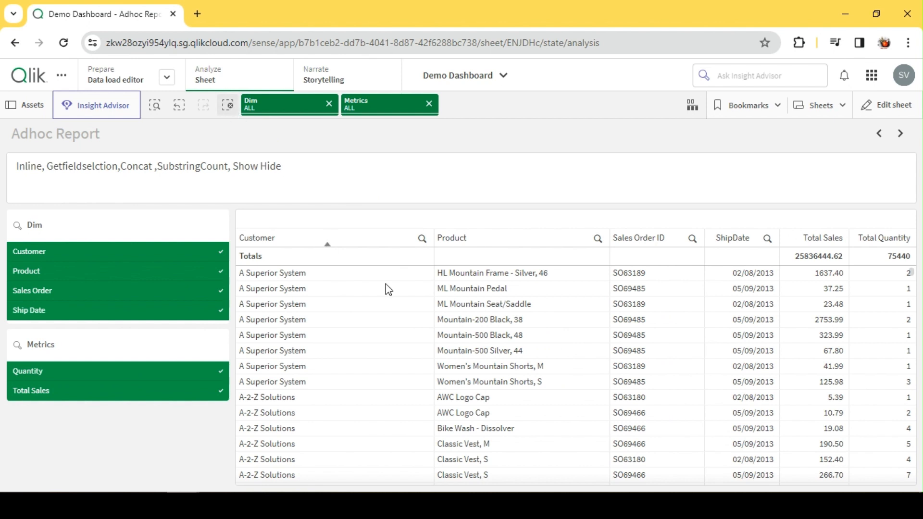
drag(92, 252, 94, 311)
drag(89, 365, 85, 402)
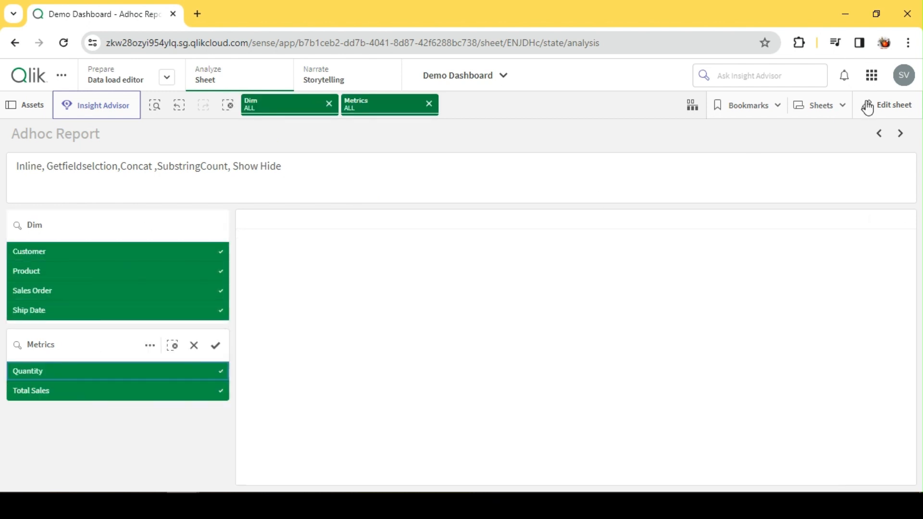
Examine the Dimensions and Measures categories of the master items in edit mode, and return to the analysis view.
click(881, 105)
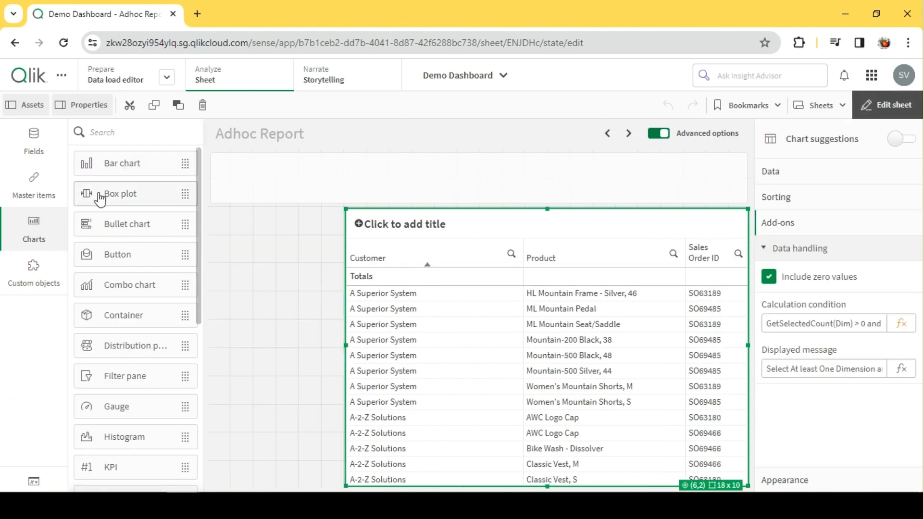
click(41, 200)
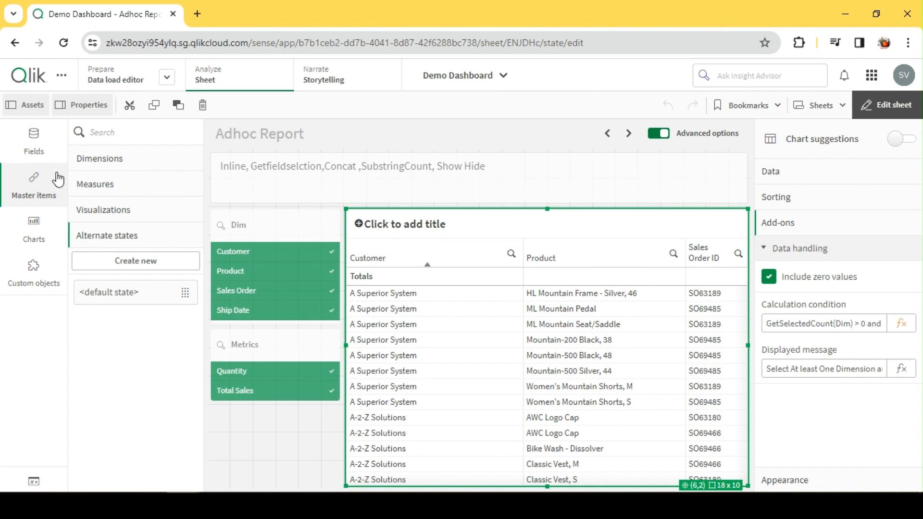
click(121, 160)
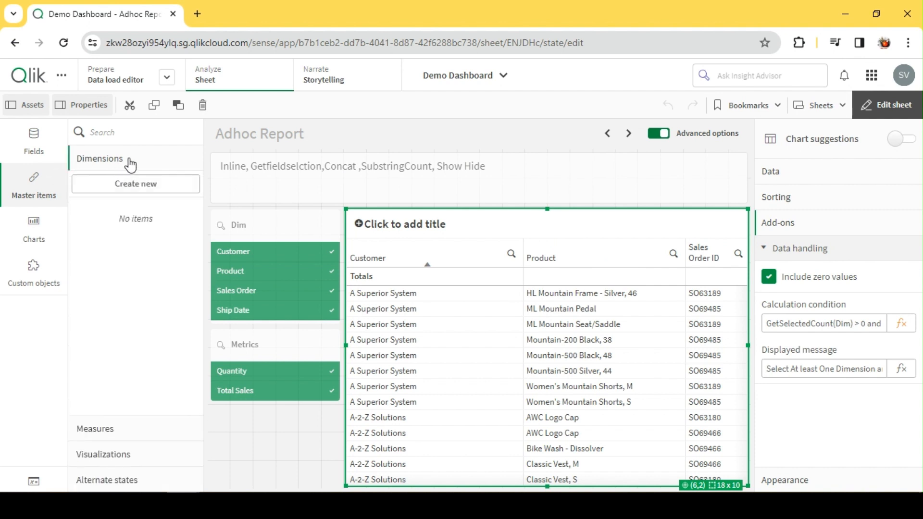
click(108, 430)
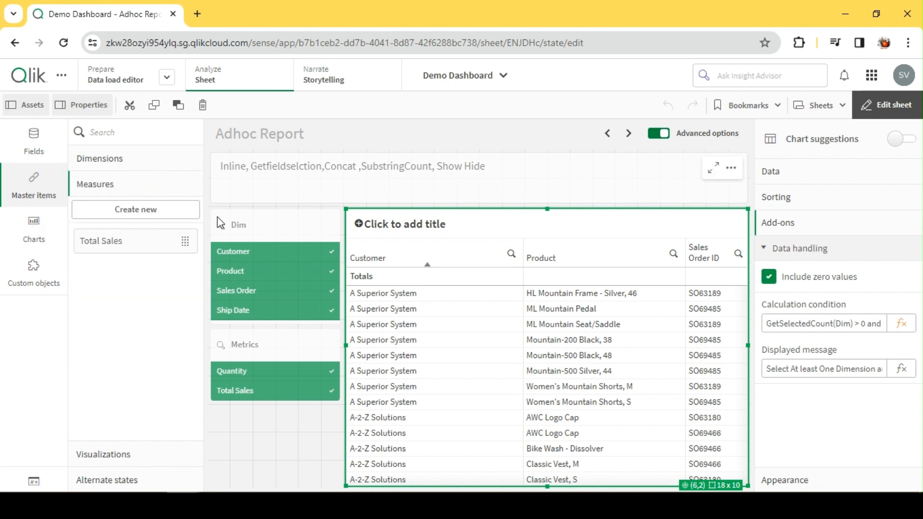
click(130, 160)
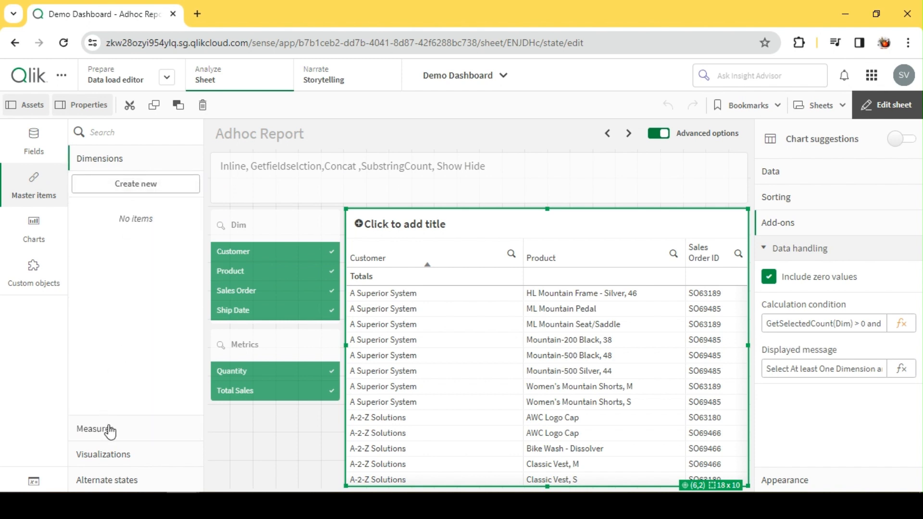
click(110, 431)
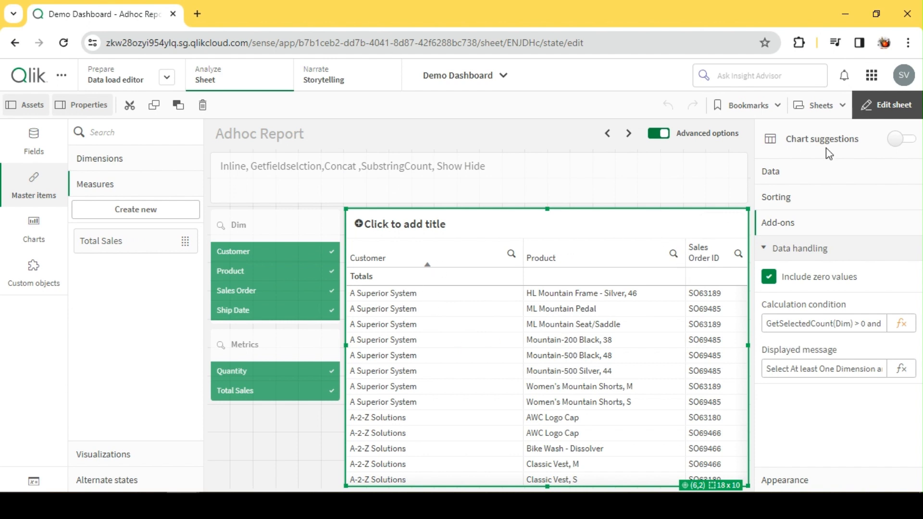
click(889, 105)
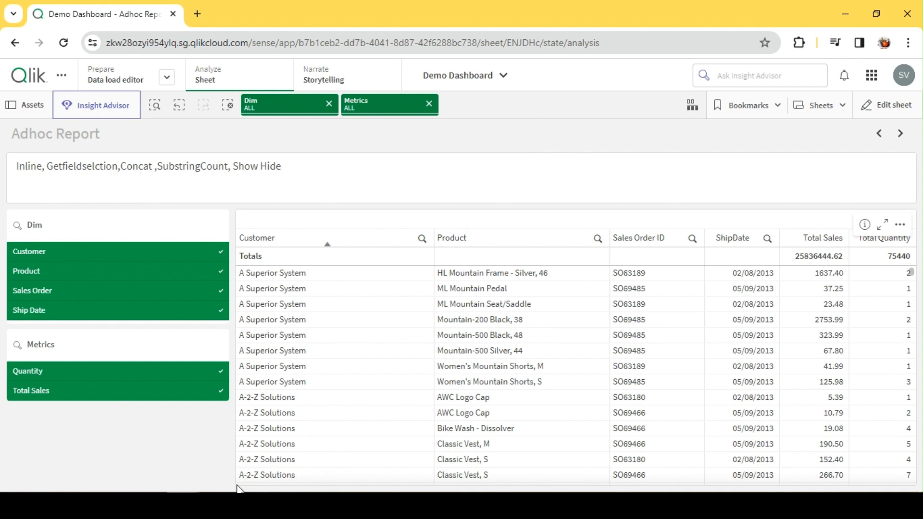
click(363, 441)
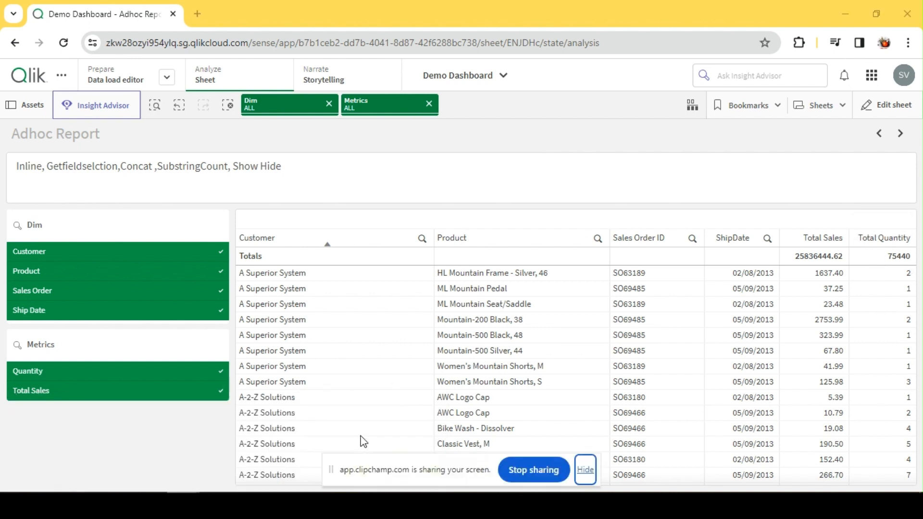